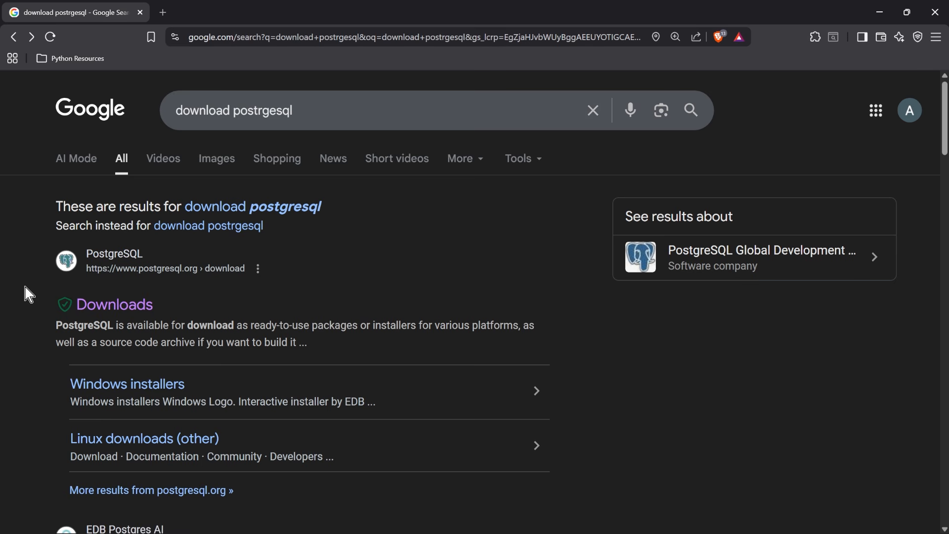
- Open EDB's PostgreSQL installer download page through the Windows section of the official PostgreSQL Downloads site
{"action": "left_click", "coordinate": [115, 304]}
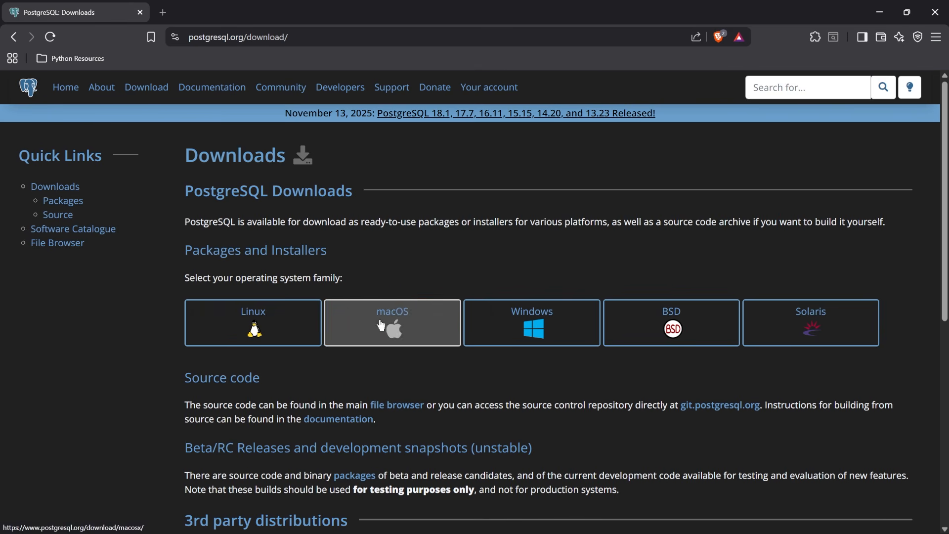
{"action": "left_click", "coordinate": [547, 322]}
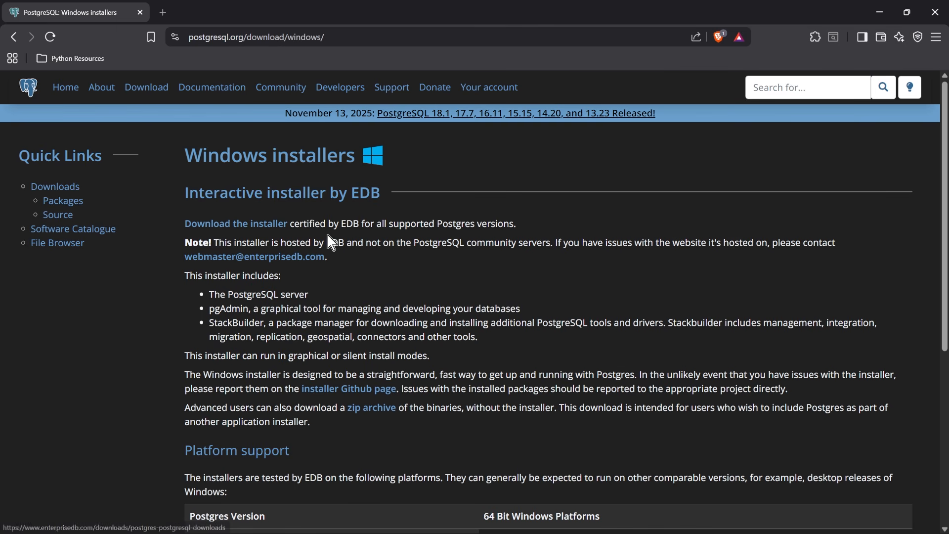
{"action": "left_click", "coordinate": [274, 229]}
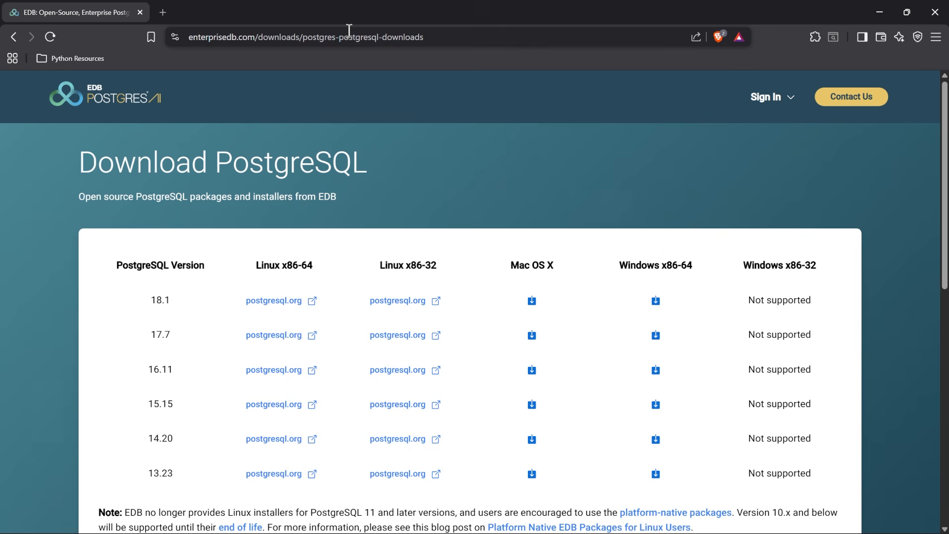
- Download the PostgreSQL 18.1 installer for Windows x86-64 into the Downloads folder, replacing the existing file of the same name
{"action": "left_click", "coordinate": [655, 301]}
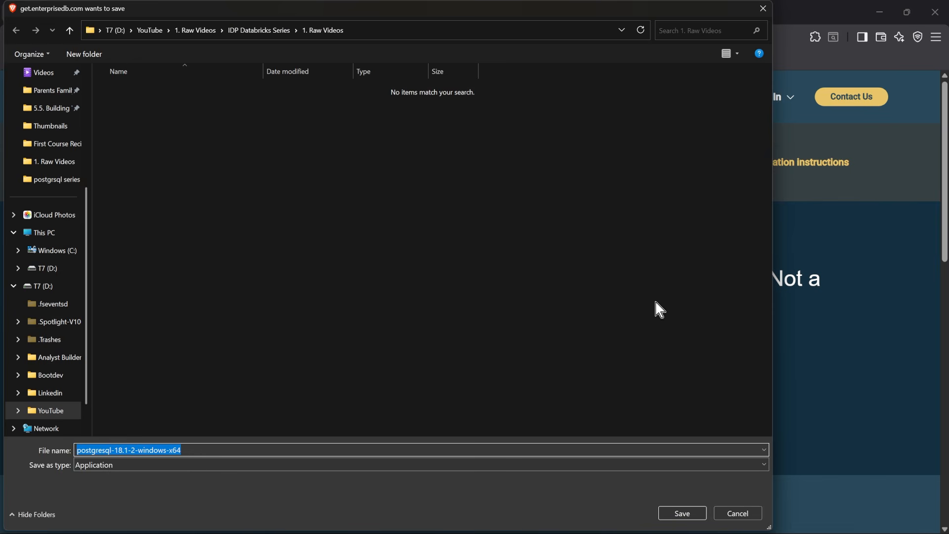
{"action": "scroll", "coordinate": [60, 221], "scroll_direction": "up", "scroll_amount": 4}
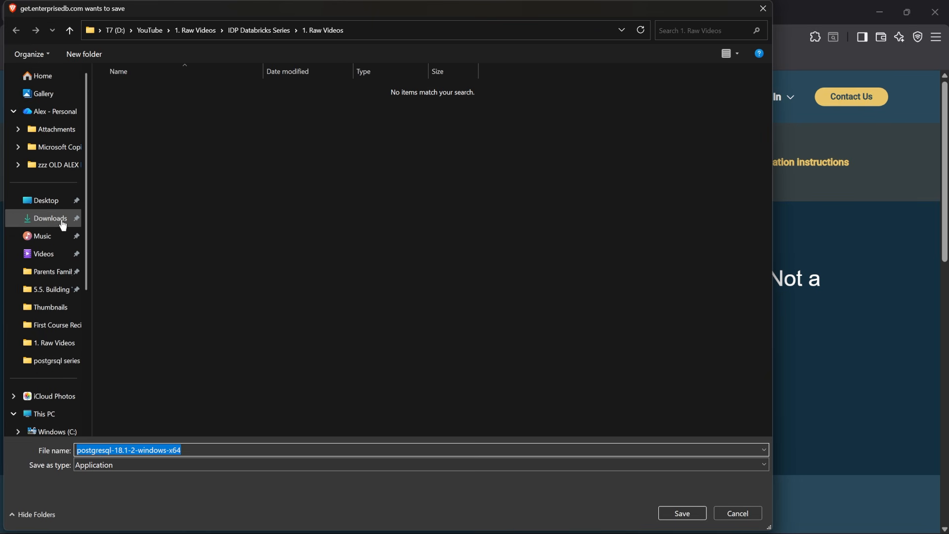
{"action": "left_click", "coordinate": [59, 218]}
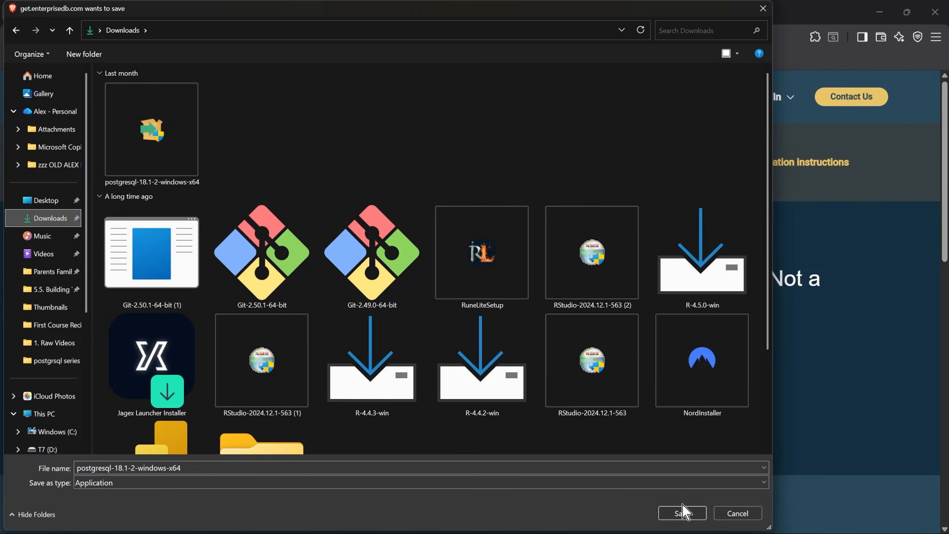
{"action": "left_click", "coordinate": [682, 514]}
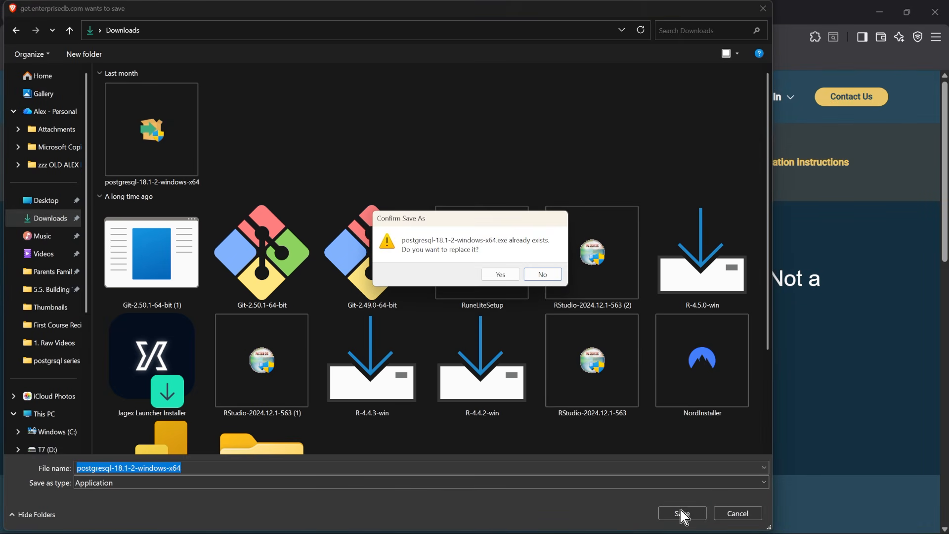
{"action": "left_click", "coordinate": [500, 276]}
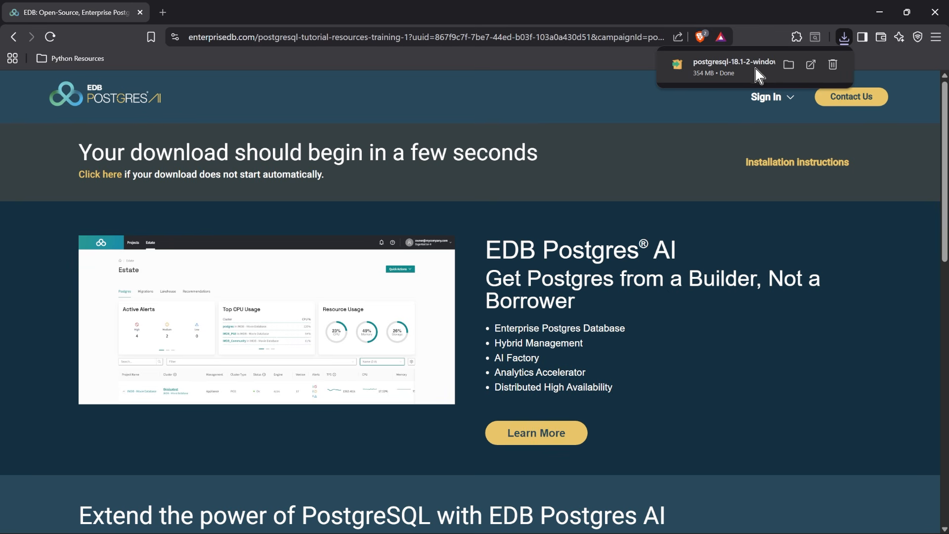
- Launch the downloaded installer and accept the default installation directory, all four components and the default data directory
{"action": "left_click", "coordinate": [743, 79]}
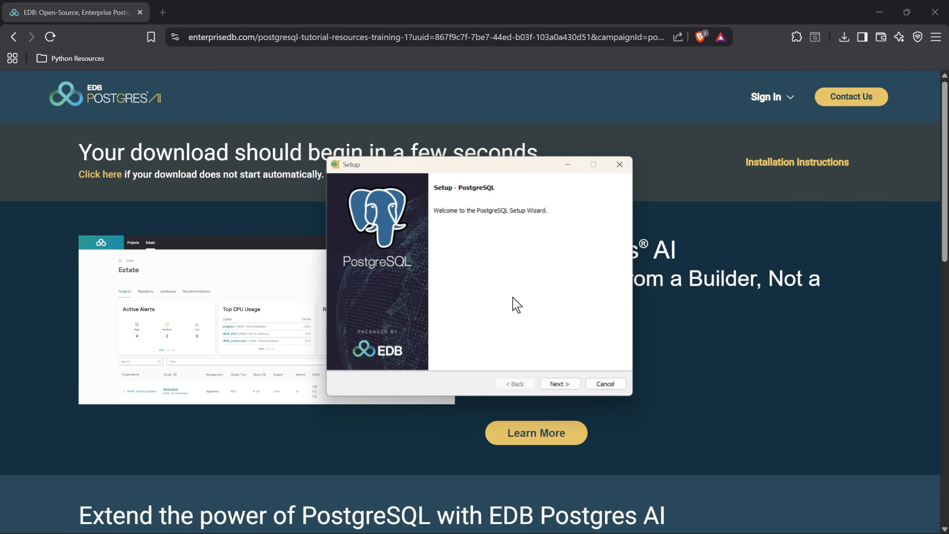
{"action": "left_click", "coordinate": [559, 384]}
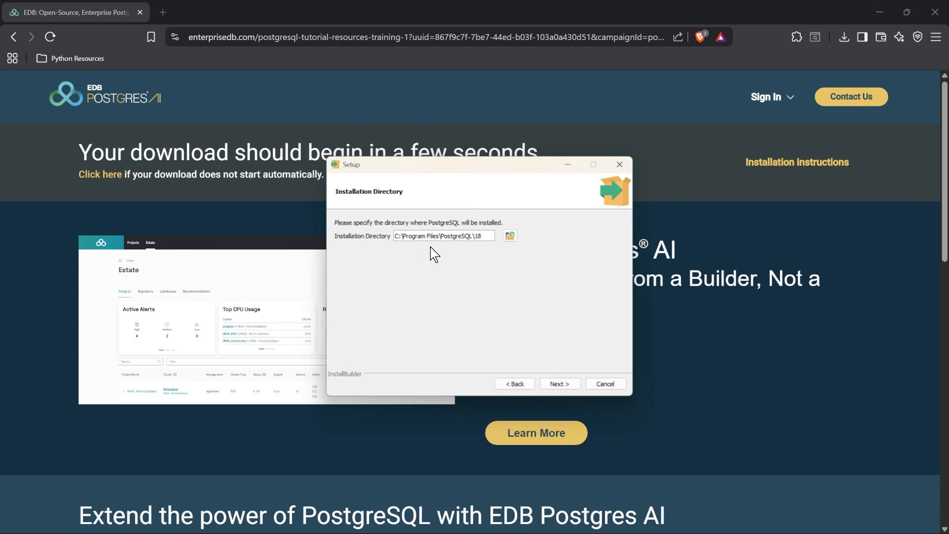
{"action": "left_click", "coordinate": [560, 384]}
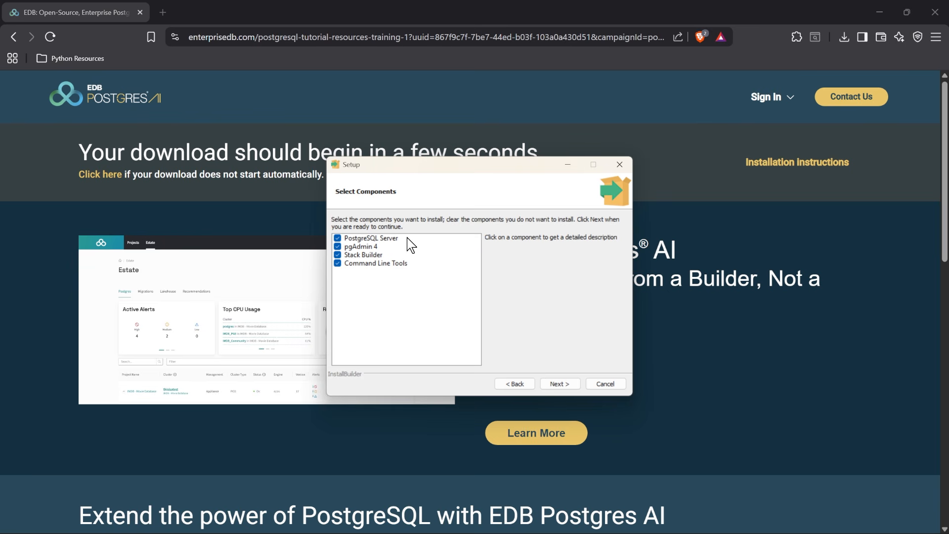
{"action": "left_click", "coordinate": [557, 382]}
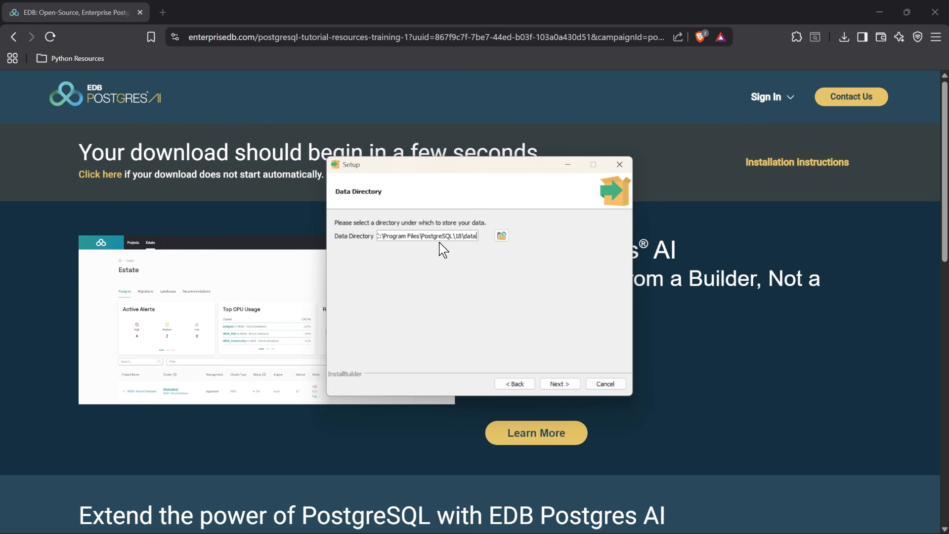
{"action": "left_click", "coordinate": [562, 388]}
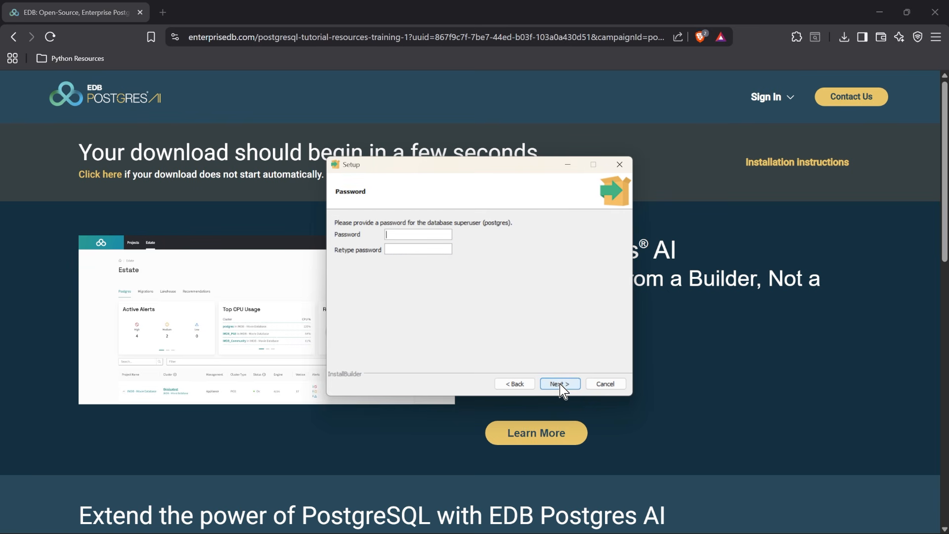
- Enter and retype the password for the database superuser postgres and submit it
{"action": "left_click", "coordinate": [417, 235]}
{"action": "type", "text": "•••••••••••••••••"}
{"action": "key", "text": "Tab"}
{"action": "type", "text": "•••••••••••••••••"}
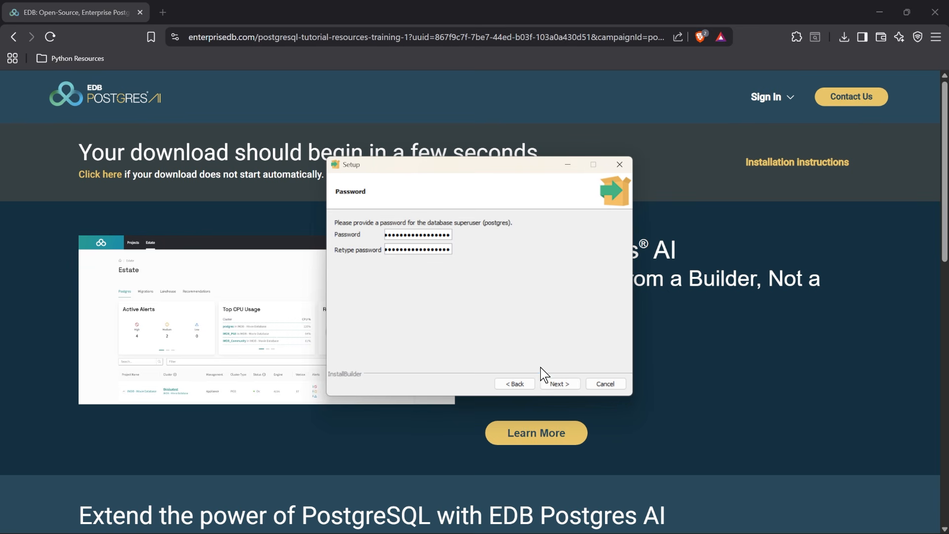
{"action": "left_click", "coordinate": [559, 385]}
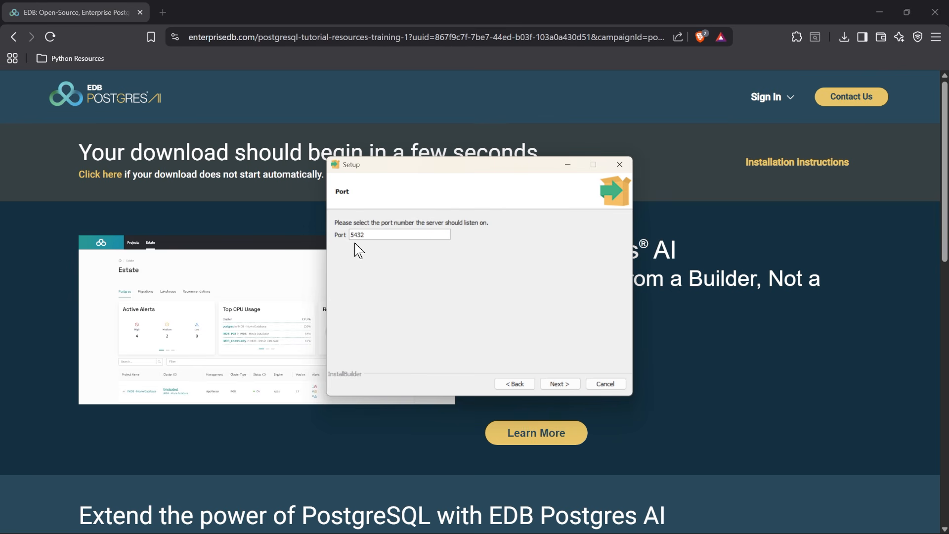
- Accept port 5432, look through the available locales and keep the DEFAULT locale for the database cluster
{"action": "left_click", "coordinate": [560, 384]}
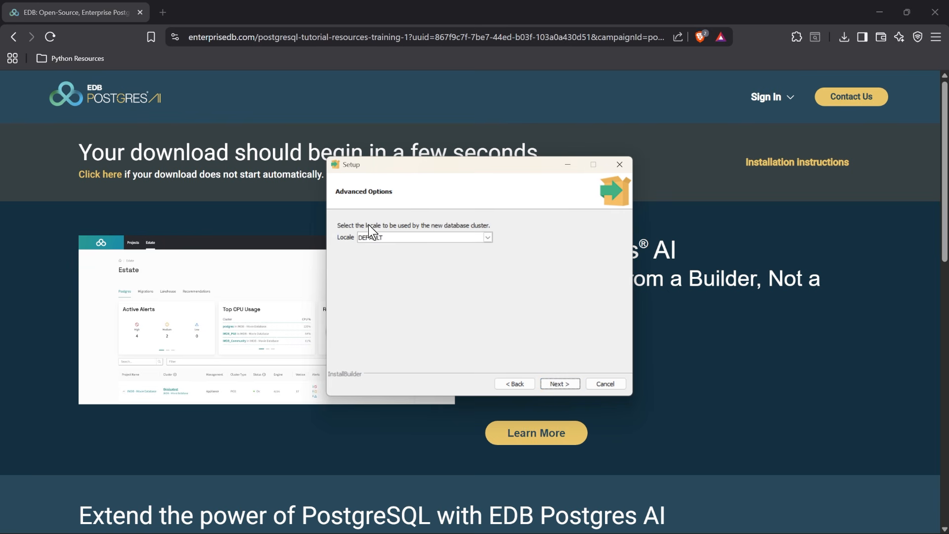
{"action": "left_click", "coordinate": [487, 237]}
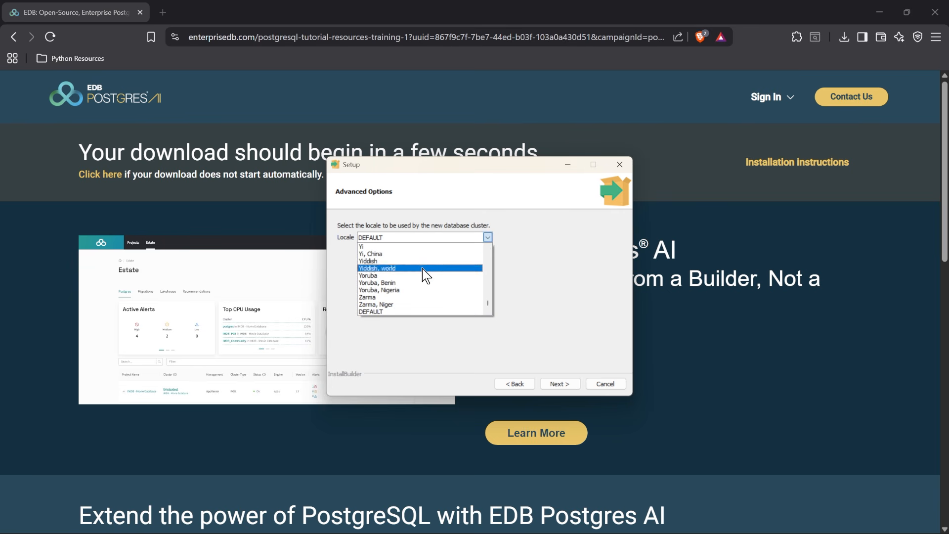
{"action": "scroll", "coordinate": [430, 254], "scroll_direction": "up", "scroll_amount": 2}
{"action": "scroll", "coordinate": [429, 254], "scroll_direction": "up", "scroll_amount": 20}
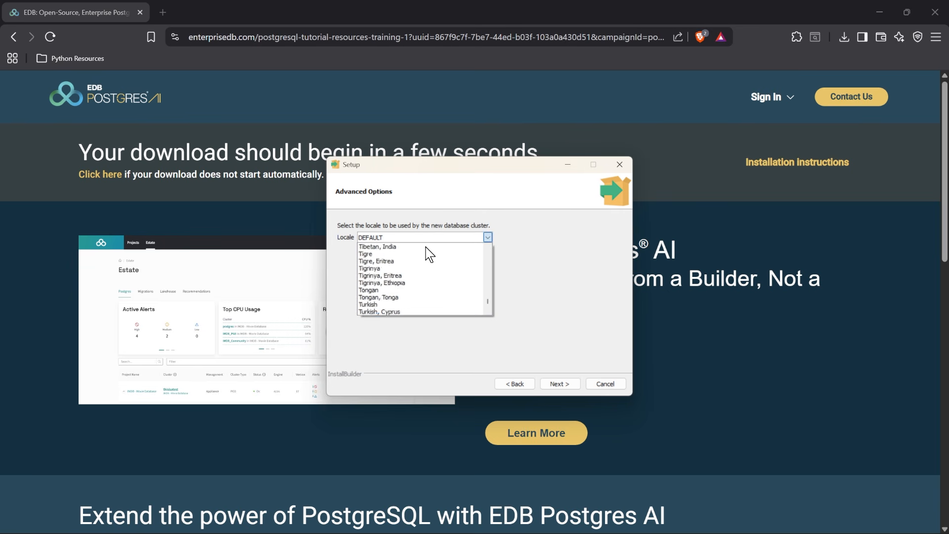
{"action": "left_click", "coordinate": [541, 244]}
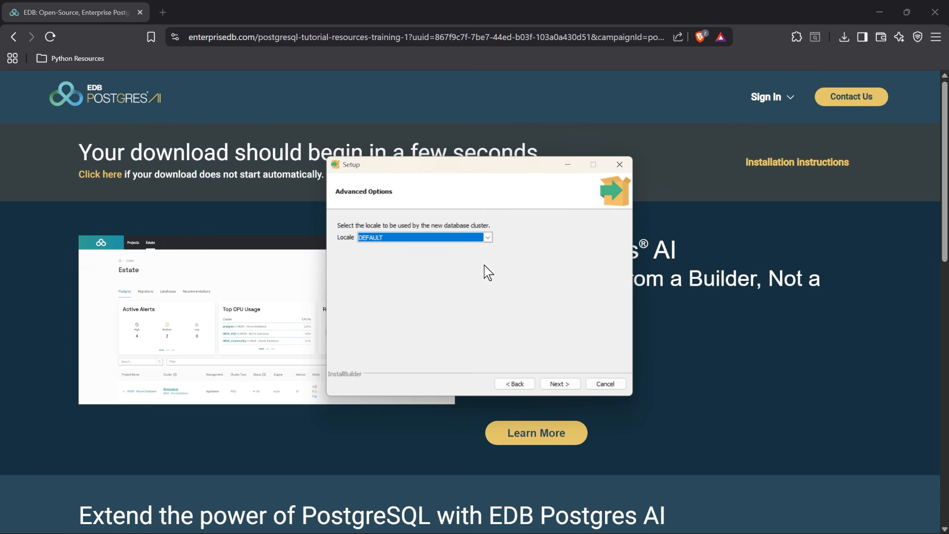
{"action": "left_click", "coordinate": [562, 383]}
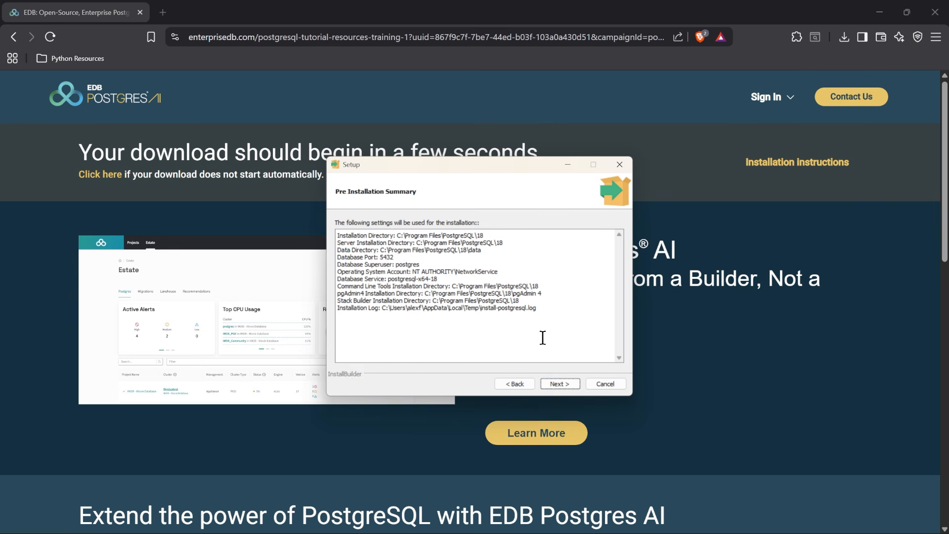
- Install PostgreSQL with the summarized settings and finish the setup without launching Stack Builder
{"action": "left_click", "coordinate": [561, 384]}
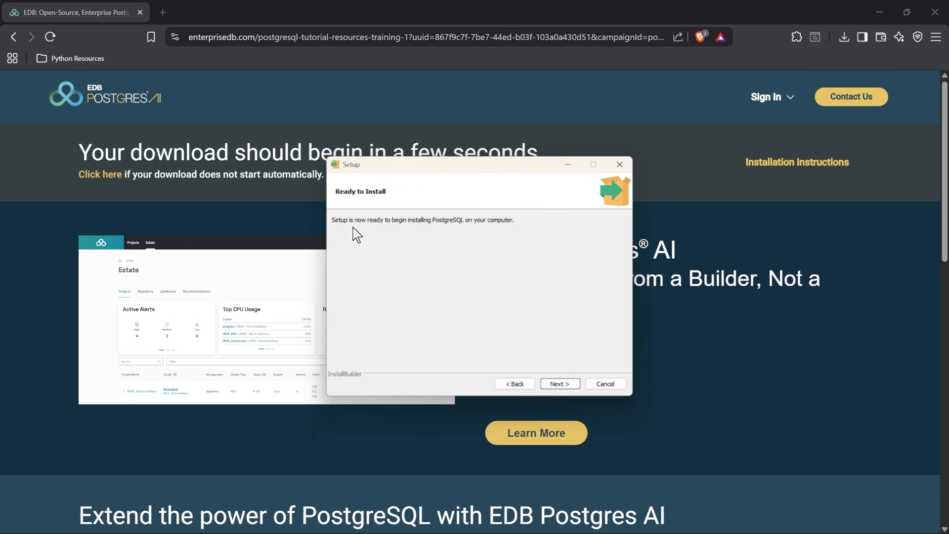
{"action": "left_click", "coordinate": [561, 384]}
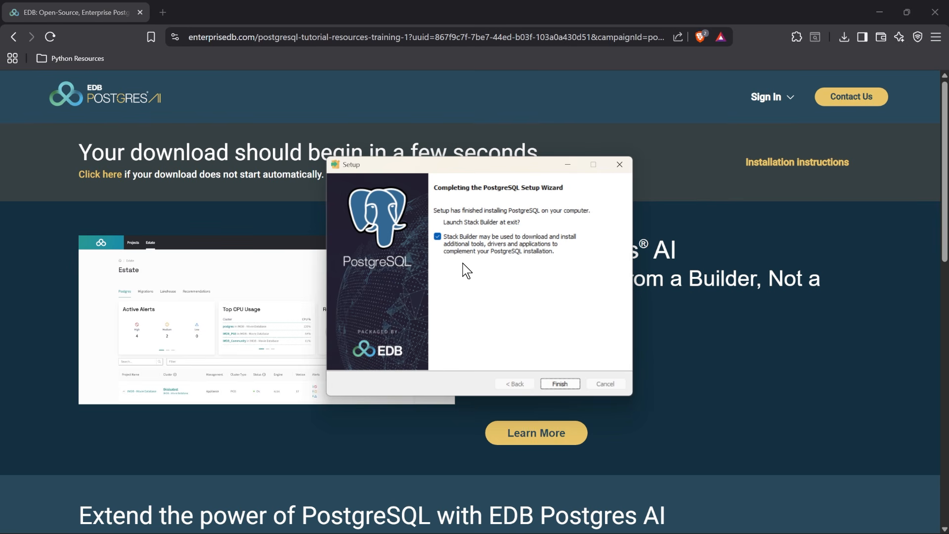
{"action": "left_click", "coordinate": [444, 242]}
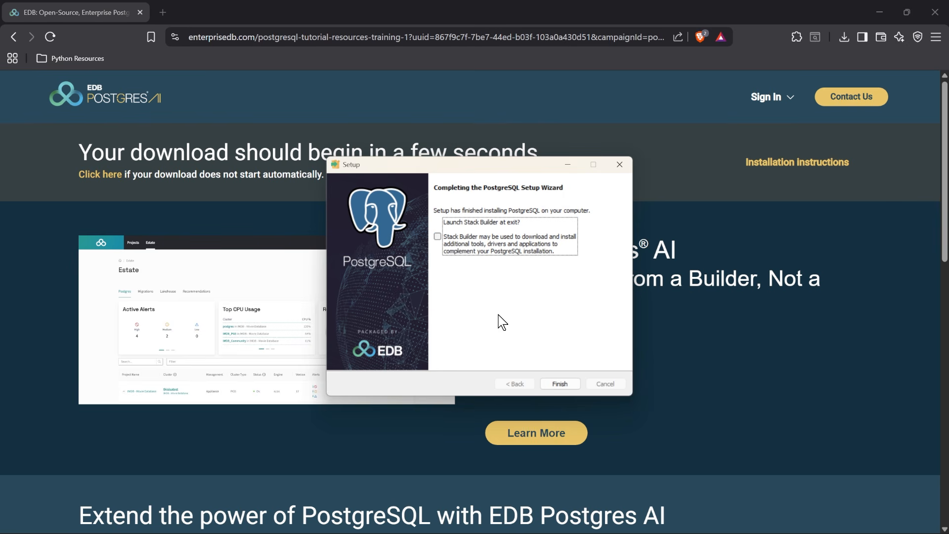
{"action": "left_click", "coordinate": [560, 385]}
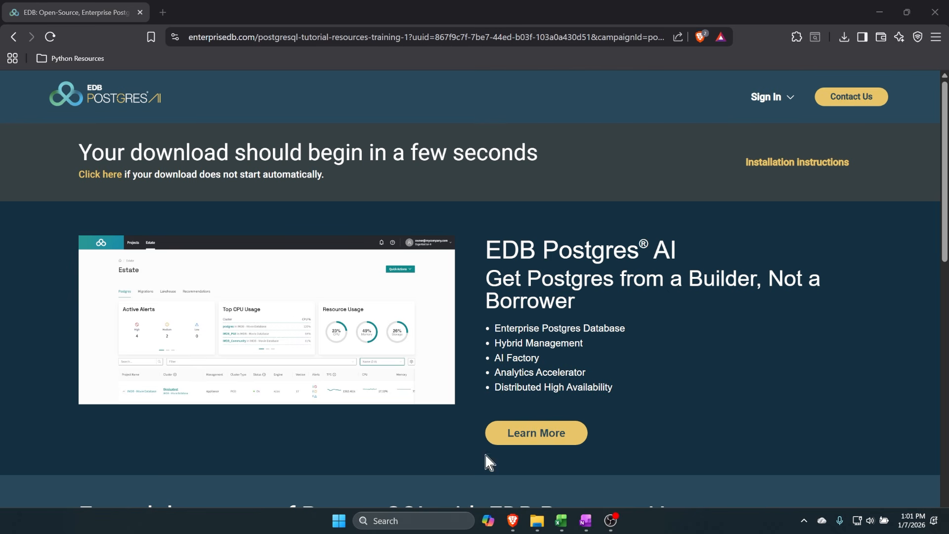
- Search the computer for postgresql using the Windows search
{"action": "left_click", "coordinate": [419, 522]}
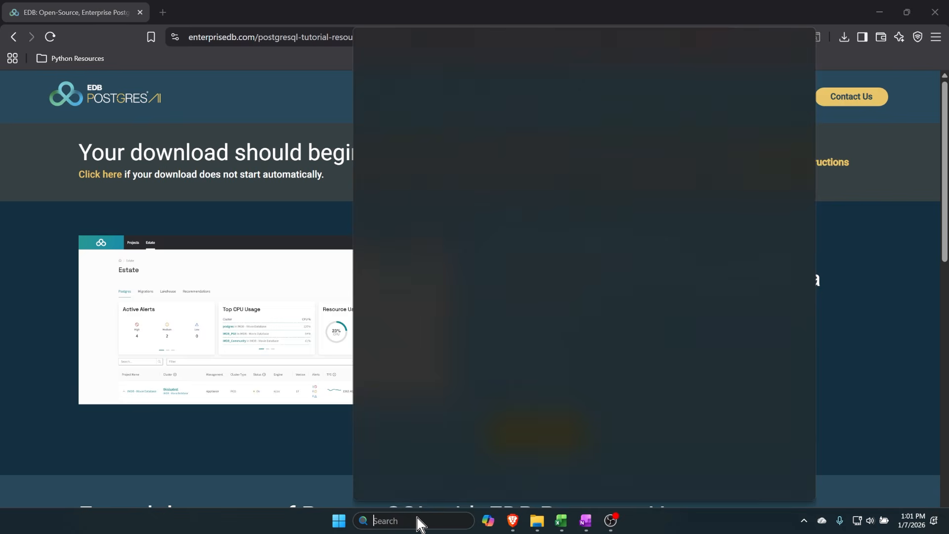
{"action": "type", "text": "postgresql"}
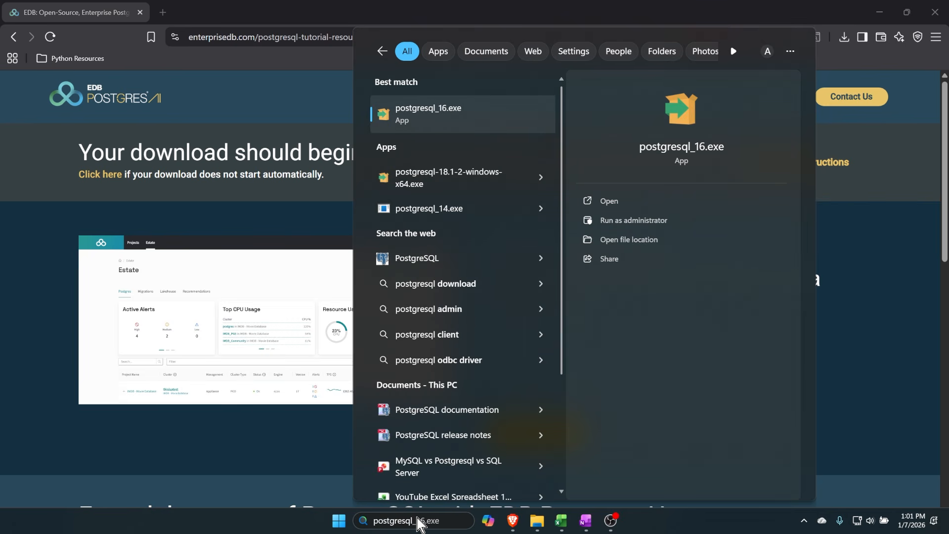
- Replace the Windows search term with pga and launch the pgAdmin 4 app
{"action": "key", "text": "BackSpace"}
{"action": "key", "text": "BackSpace"}
{"action": "key", "text": "BackSpace"}
{"action": "key", "text": "BackSpace"}
{"action": "key", "text": "BackSpace"}
{"action": "key", "text": "BackSpace"}
{"action": "key", "text": "BackSpace"}
{"action": "key", "text": "BackSpace"}
{"action": "key", "text": "BackSpace"}
{"action": "key", "text": "BackSpace"}
{"action": "type", "text": "pgadmin 4"}
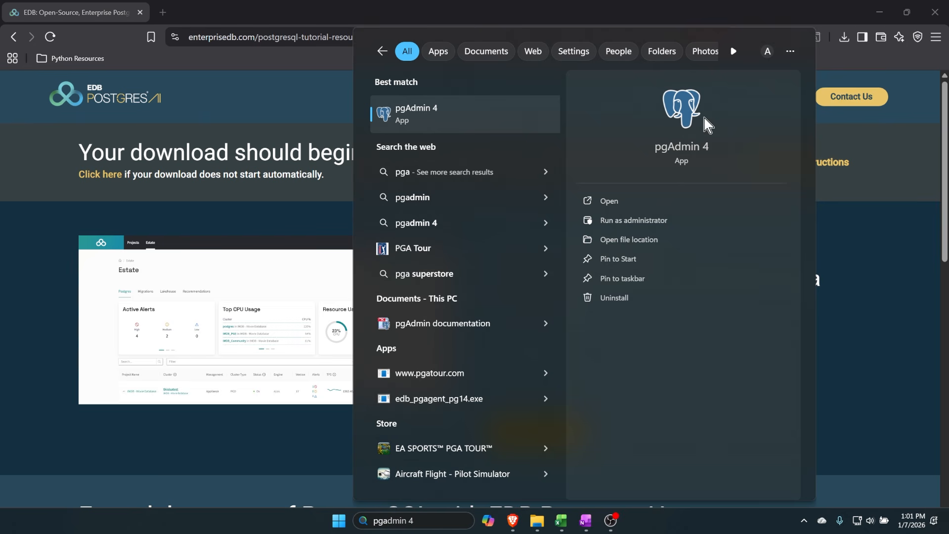
{"action": "left_click", "coordinate": [463, 114]}
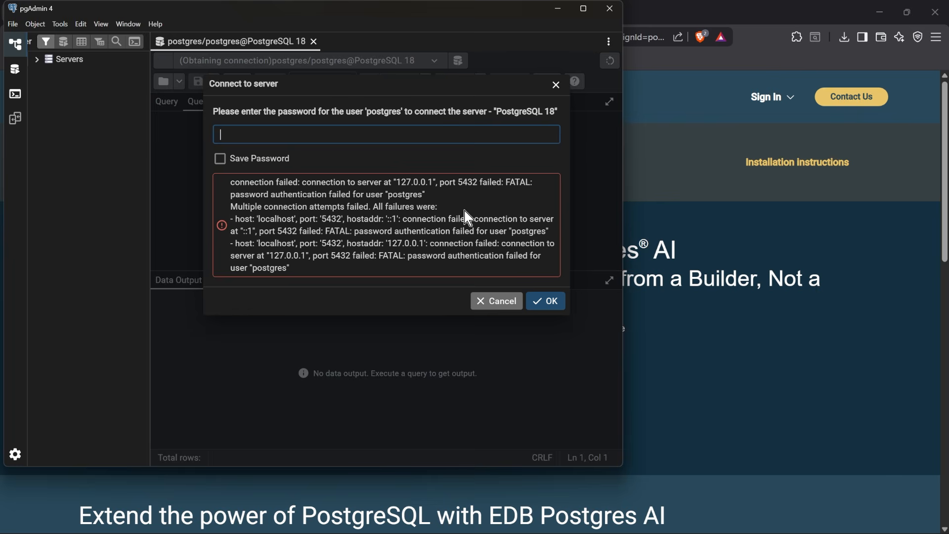
- Maximize the pgAdmin 4 window and connect to the PostgreSQL 18 server with the postgres user's password, saving the password
{"action": "left_click", "coordinate": [586, 14]}
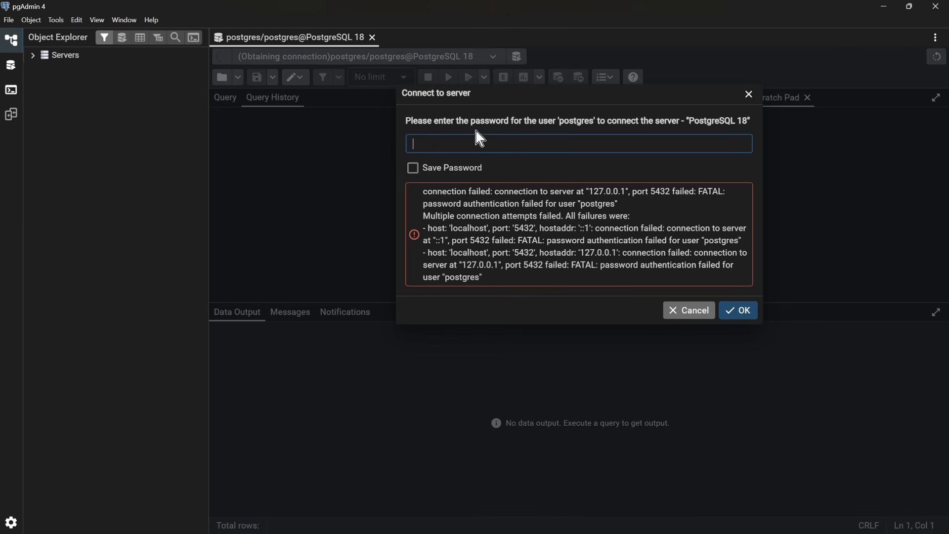
{"action": "type", "text": "••••••••••••••••••"}
{"action": "left_click", "coordinate": [413, 168]}
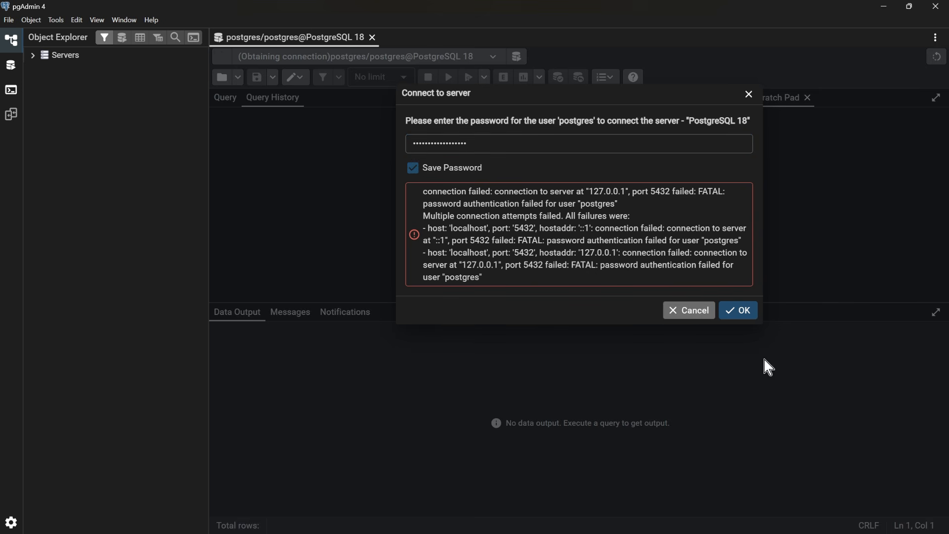
{"action": "left_click", "coordinate": [740, 312]}
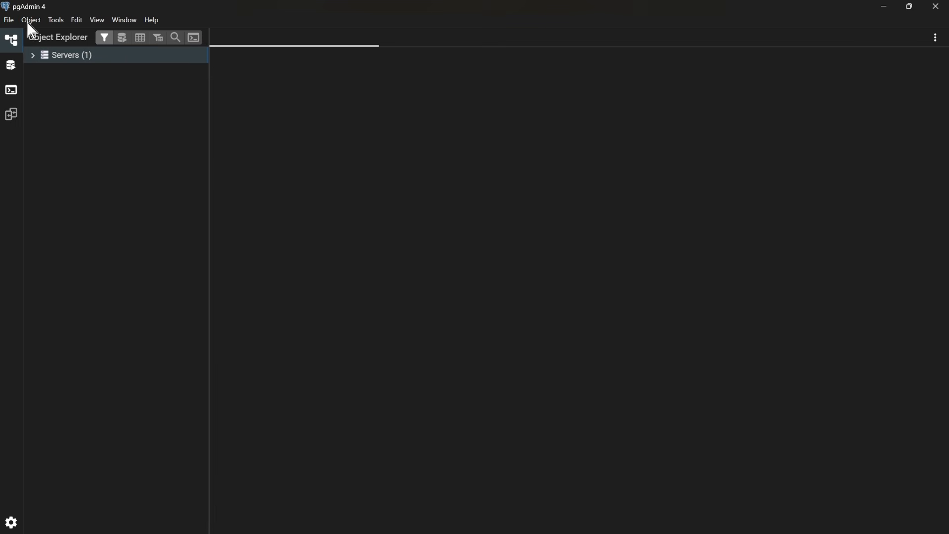
- In the Query Tool workspace, select the PostgreSQL 18 server with the postgres database and user, and connect to open the Query Tool
{"action": "left_click", "coordinate": [17, 72]}
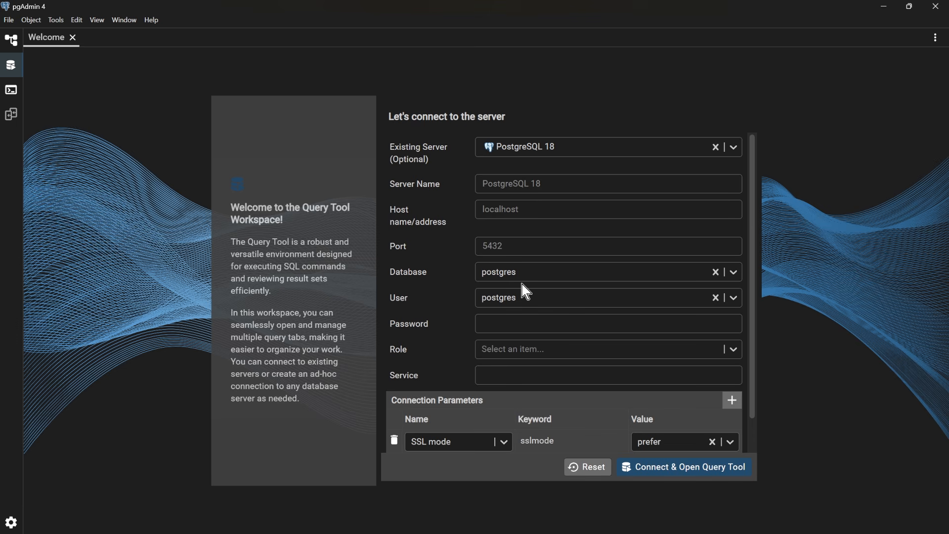
{"action": "left_click", "coordinate": [733, 149]}
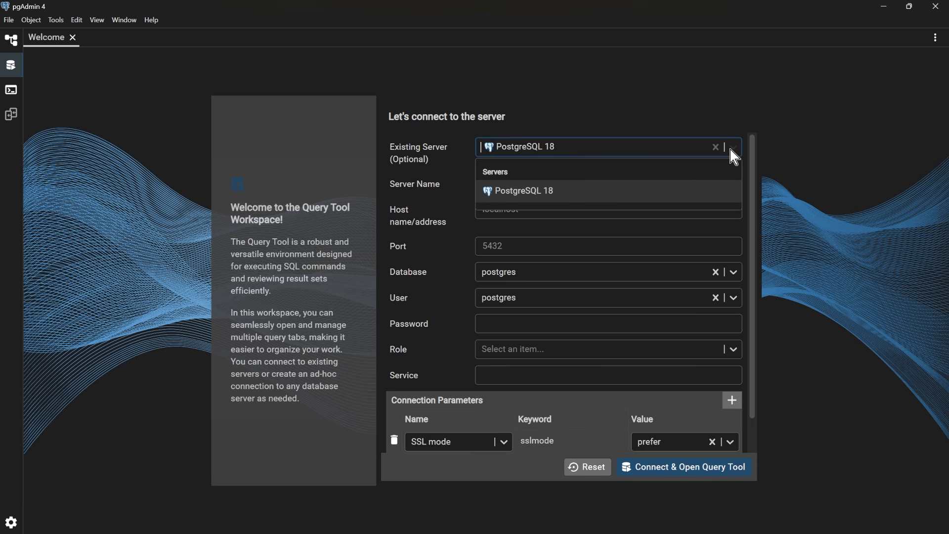
{"action": "left_click", "coordinate": [546, 194]}
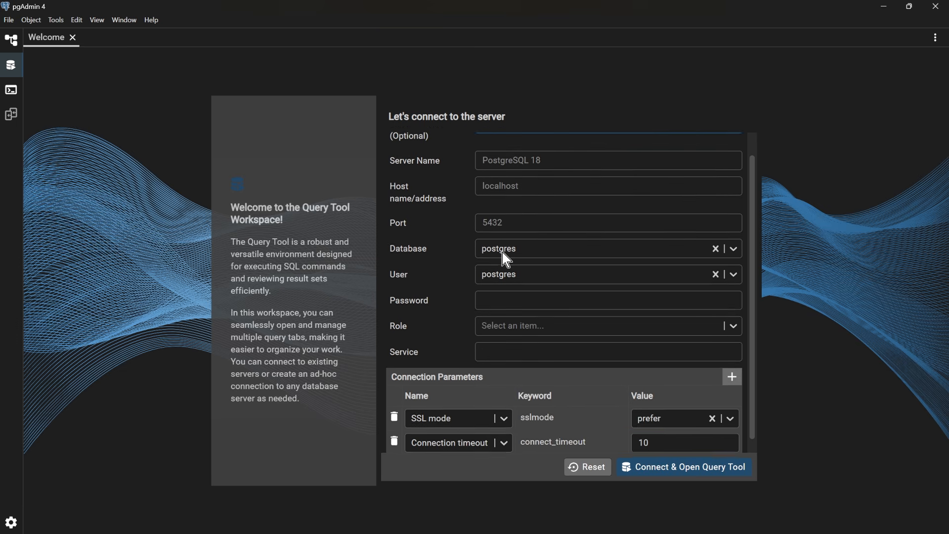
{"action": "left_click", "coordinate": [488, 297]}
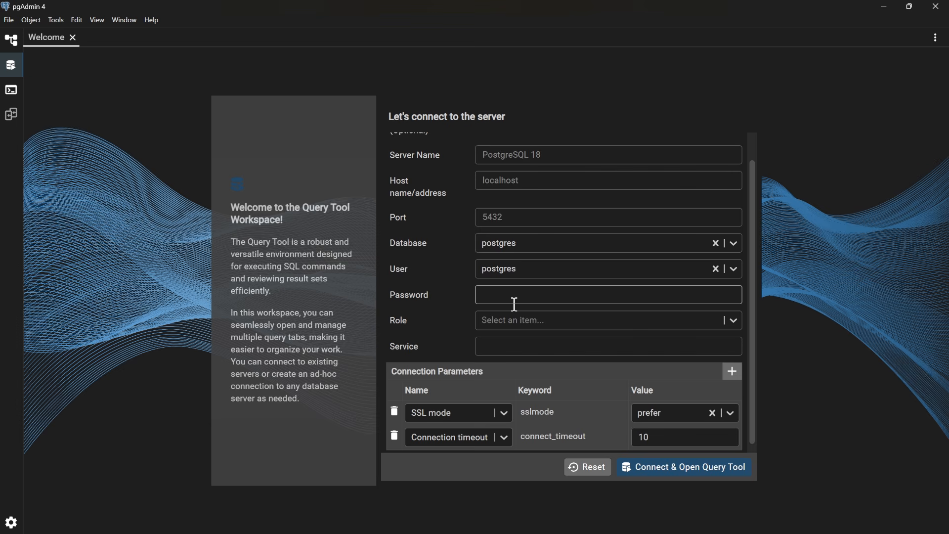
{"action": "left_click", "coordinate": [689, 469]}
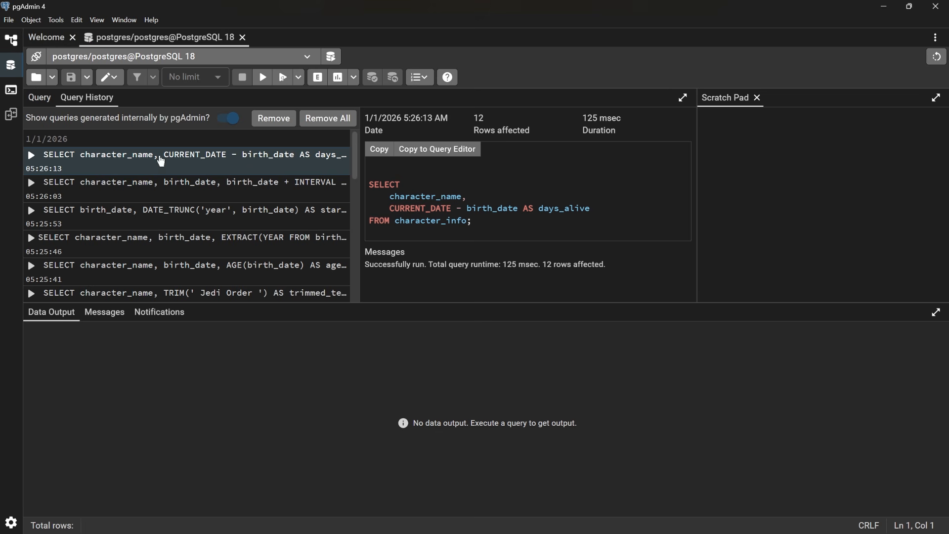
- Return to the default workspace, expand the postgres database down to the public schema's Tables, and open a Query Tool there
{"action": "left_click", "coordinate": [11, 42]}
{"action": "left_click", "coordinate": [32, 57]}
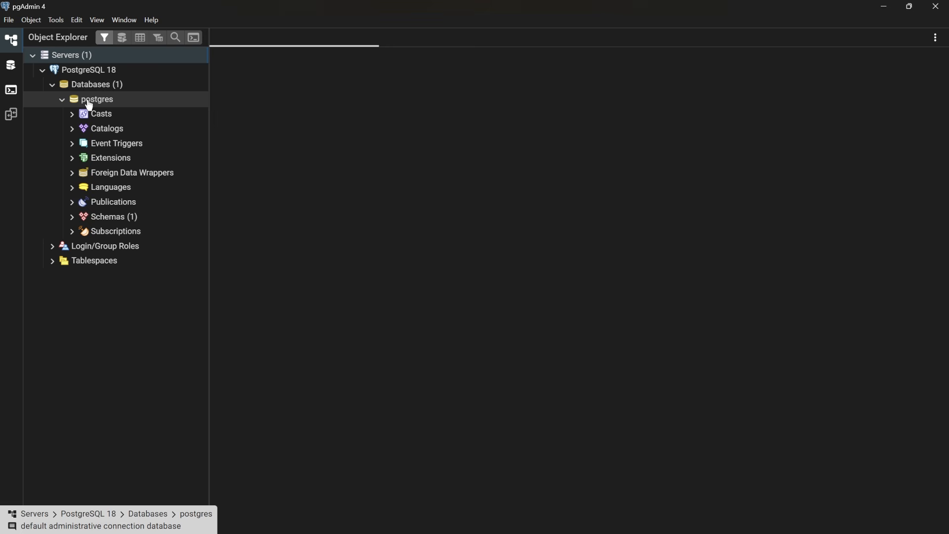
{"action": "left_click", "coordinate": [73, 217]}
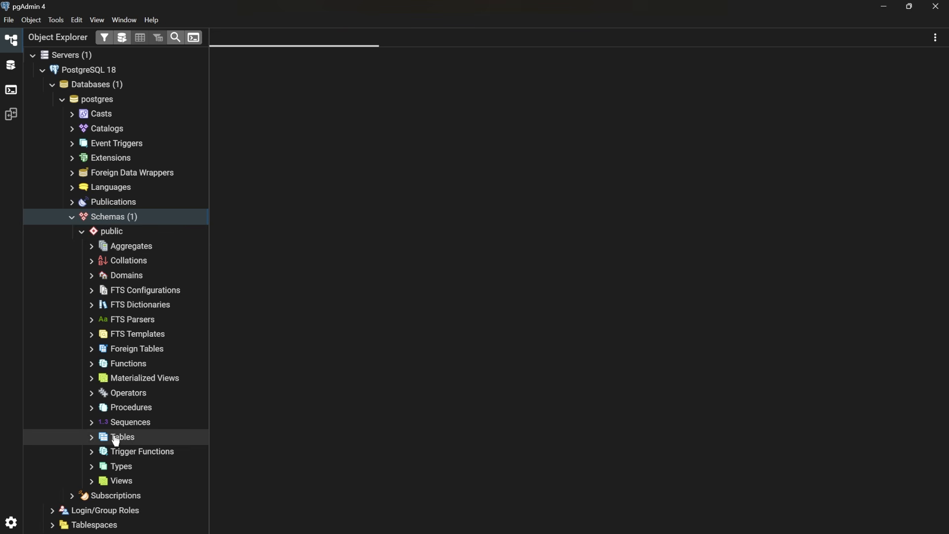
{"action": "left_click", "coordinate": [91, 438]}
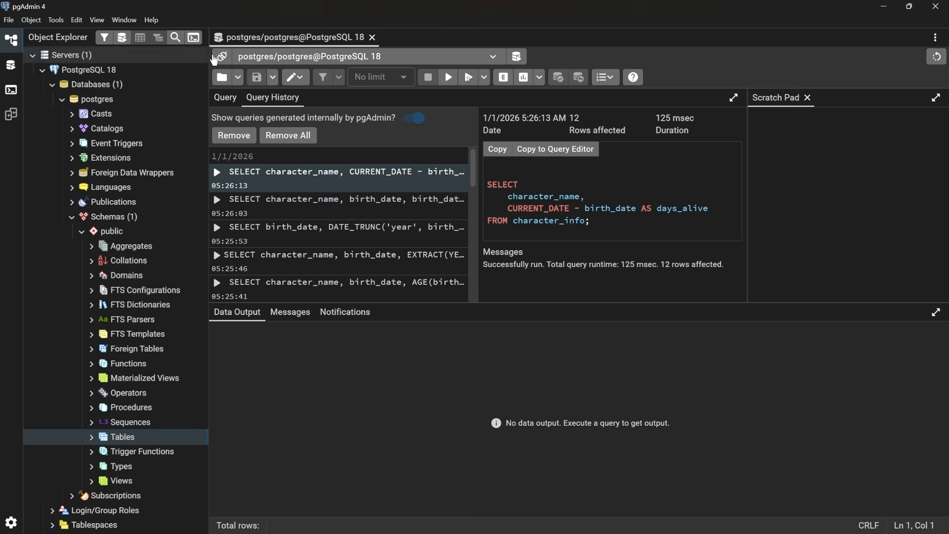
- Switch from the query history to the query editor and close the Scratch Pad
{"action": "left_click", "coordinate": [226, 97]}
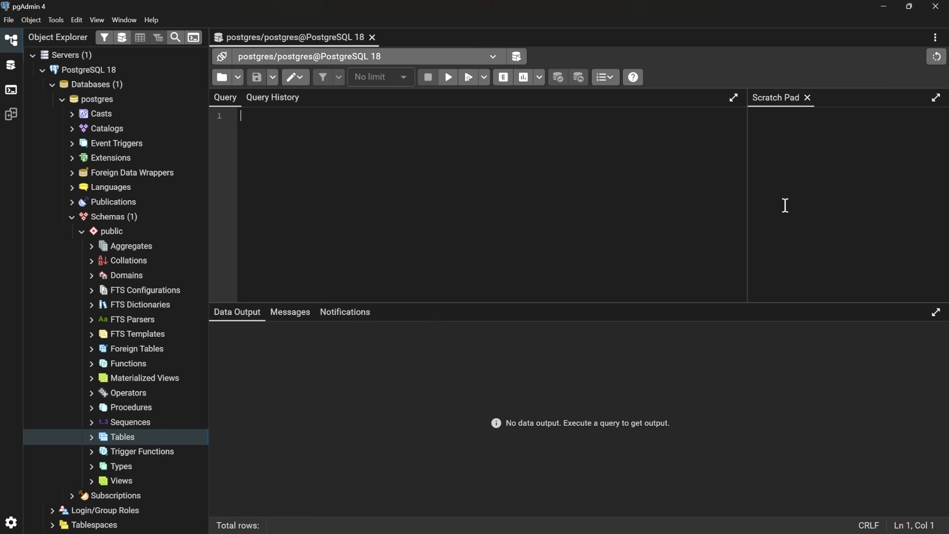
{"action": "left_click", "coordinate": [808, 98]}
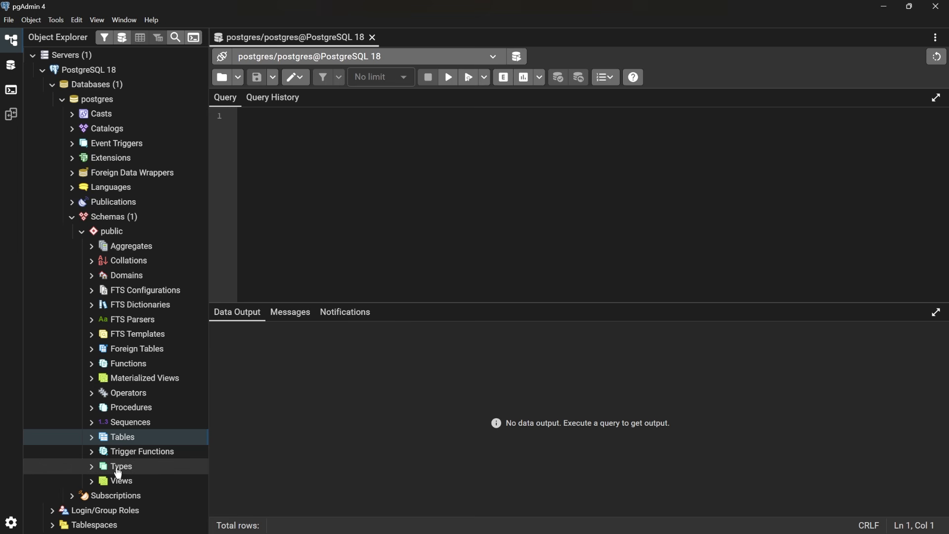
{"action": "left_click", "coordinate": [362, 142]}
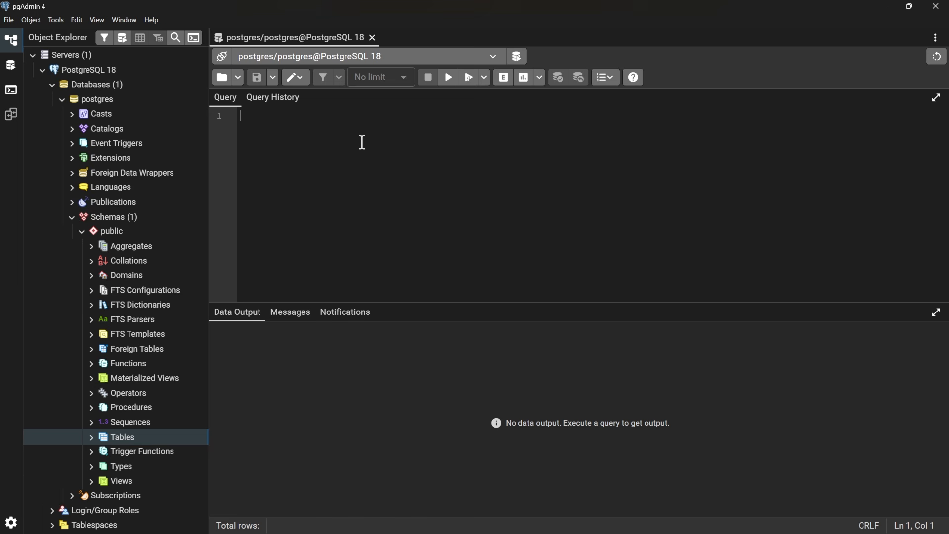
{"action": "type", "text": "SELECT"}
{"action": "key", "text": "BackSpace"}
{"action": "key", "text": "BackSpace"}
{"action": "key", "text": "BackSpace"}
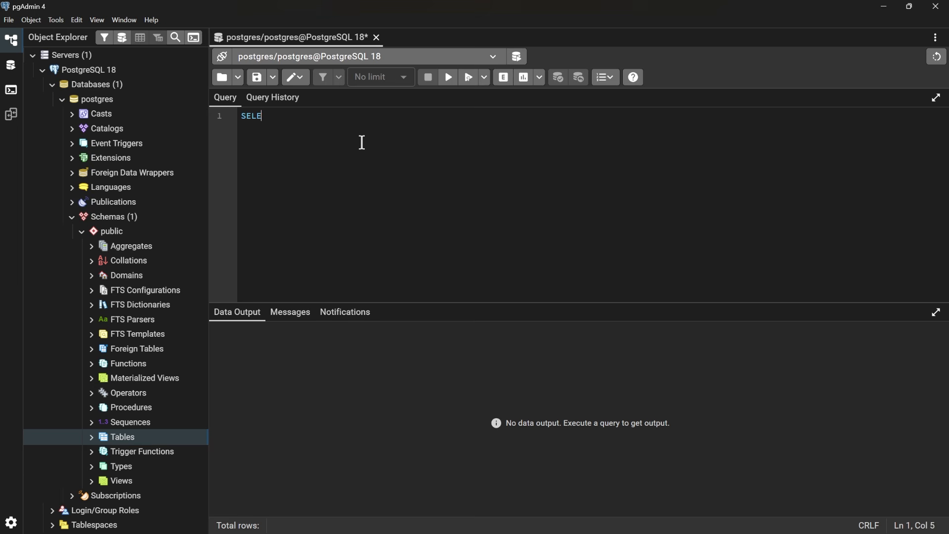
{"action": "key", "text": "BackSpace"}
{"action": "key", "text": "BackSpace"}
{"action": "key", "text": "BackSpace"}
{"action": "key", "text": "BackSpace"}
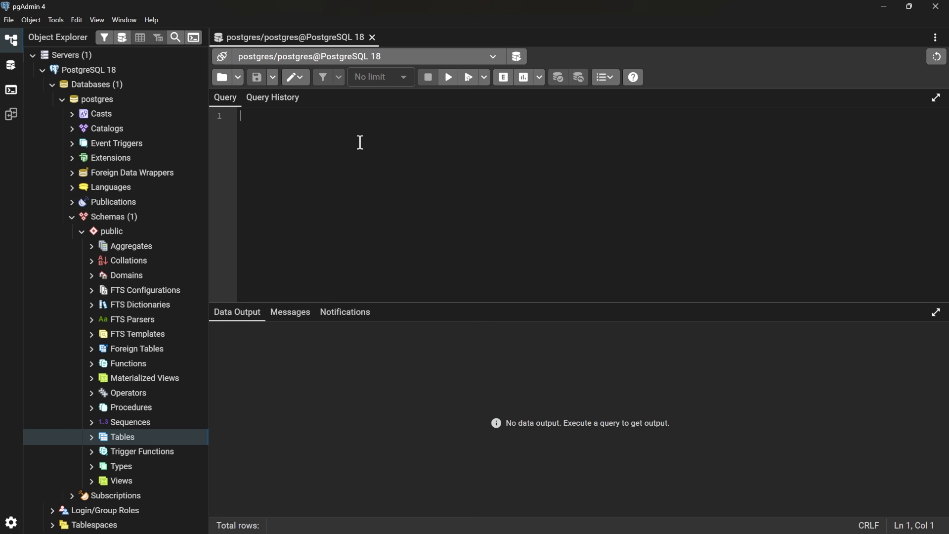
- Open the script file 1. Create Star Wars Tables.sql in the query editor
{"action": "left_click", "coordinate": [239, 79]}
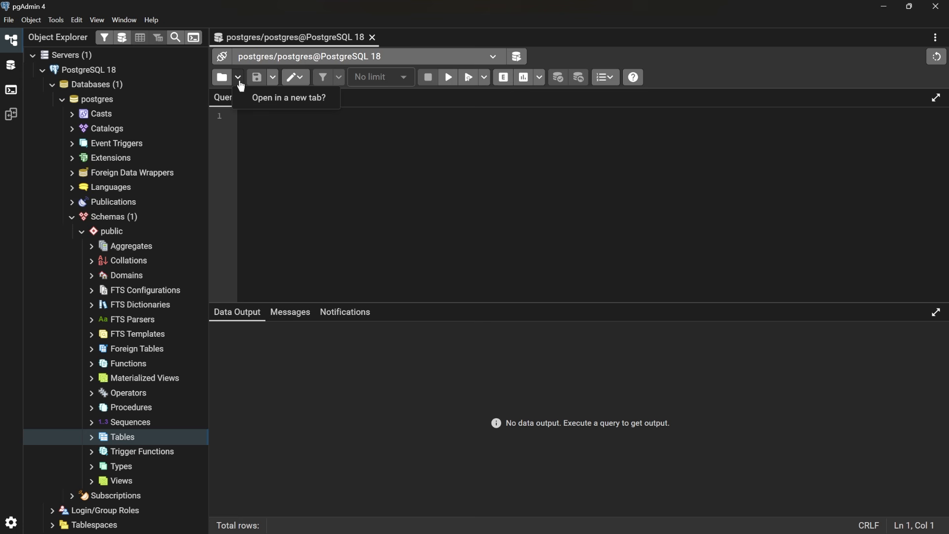
{"action": "left_click", "coordinate": [222, 78]}
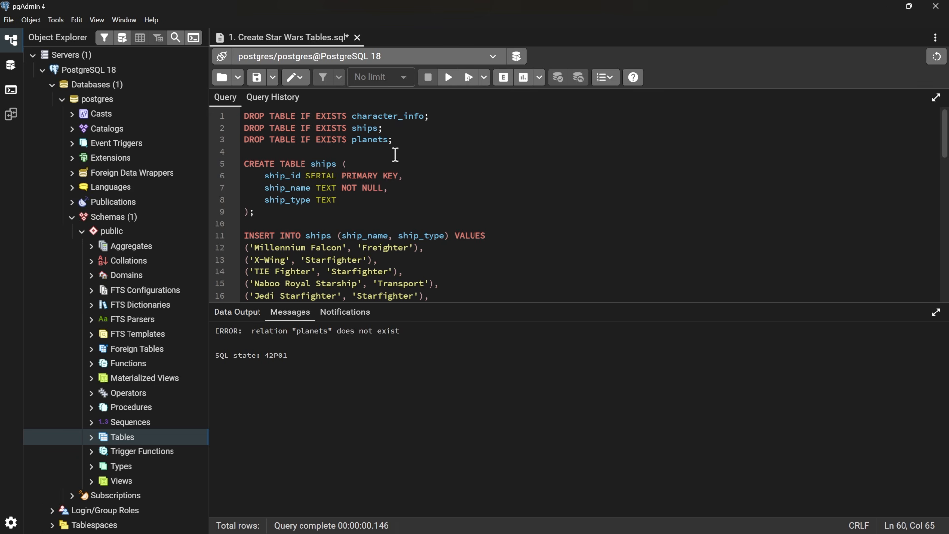
- Examine the script's opening DROP TABLE IF EXISTS statements for character_info, ships and planets
{"action": "left_click_drag", "start_coordinate": [392, 140], "coordinate": [232, 116]}
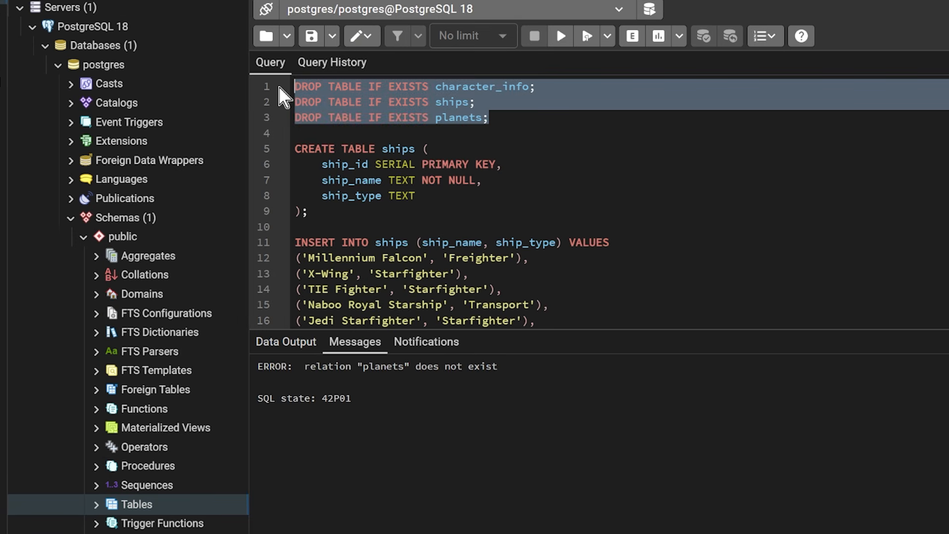
{"action": "left_click", "coordinate": [507, 125]}
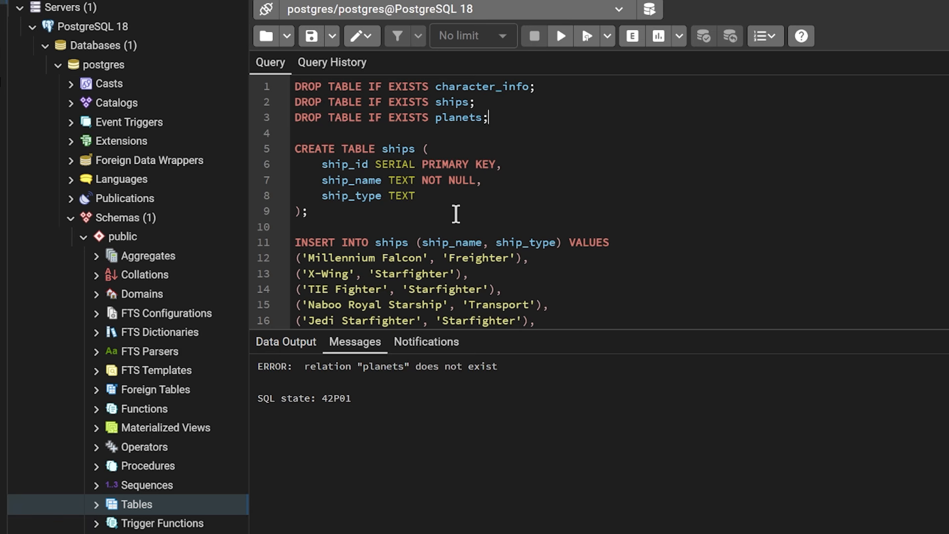
{"action": "left_click_drag", "start_coordinate": [295, 86], "coordinate": [544, 91]}
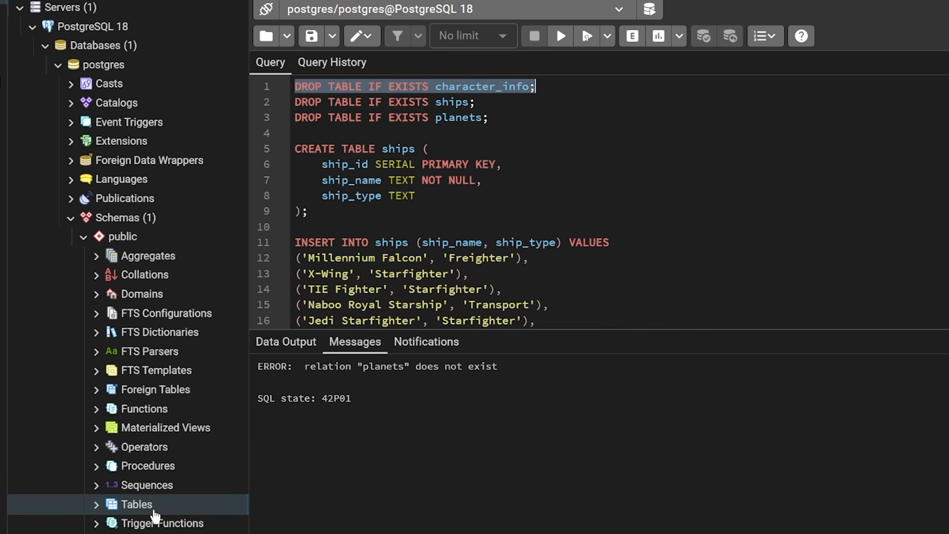
{"action": "left_click_drag", "start_coordinate": [497, 132], "coordinate": [288, 92]}
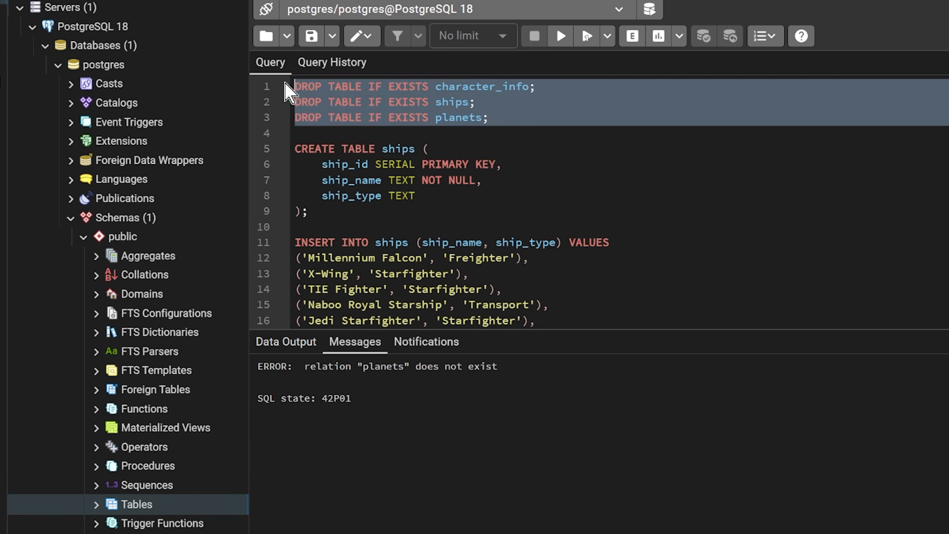
{"action": "left_click", "coordinate": [496, 85]}
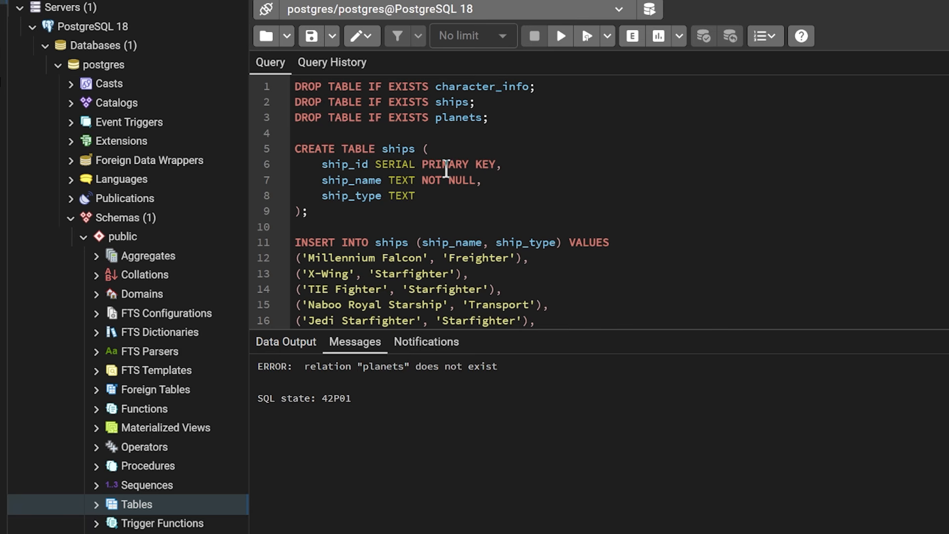
- Examine the CREATE TABLE ships statement, including its column names and the data type of each column
{"action": "double_click", "coordinate": [398, 149]}
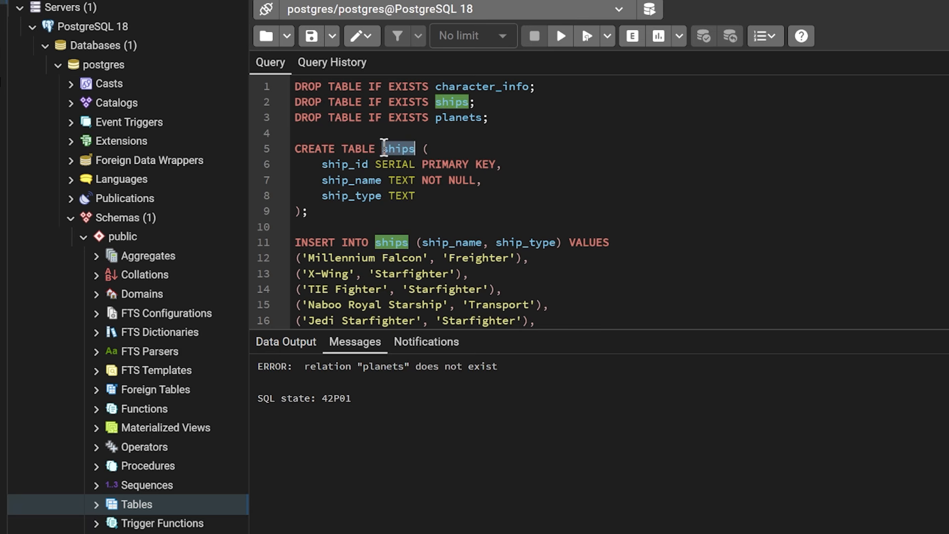
{"action": "left_click", "coordinate": [345, 169]}
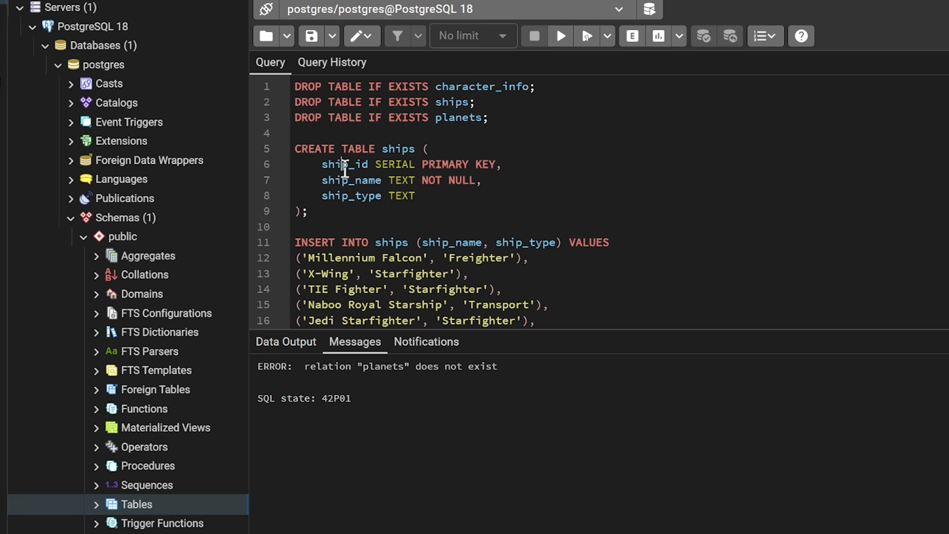
{"action": "double_click", "coordinate": [344, 166]}
{"action": "double_click", "coordinate": [401, 165]}
{"action": "double_click", "coordinate": [402, 181]}
{"action": "double_click", "coordinate": [403, 197]}
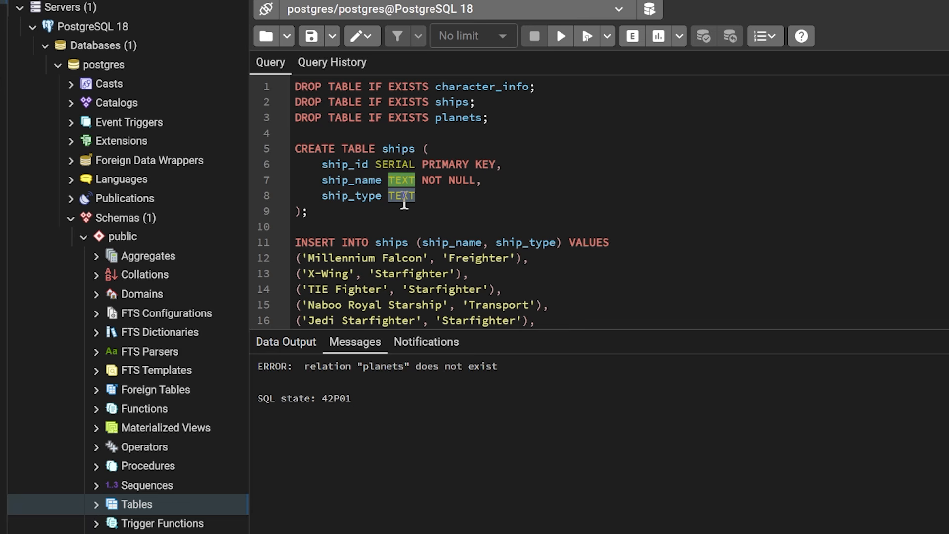
{"action": "left_click", "coordinate": [435, 198]}
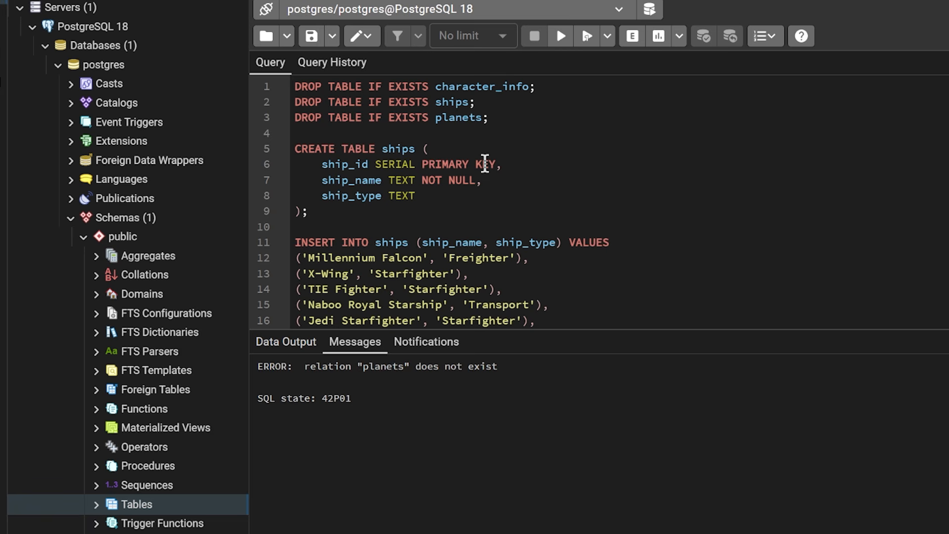
{"action": "double_click", "coordinate": [366, 181]}
{"action": "double_click", "coordinate": [403, 181]}
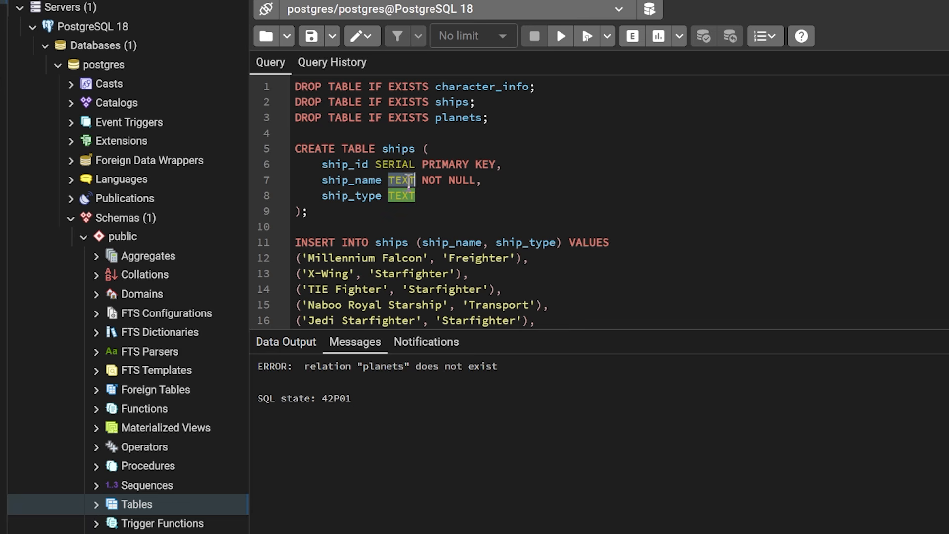
- Review the INSERT INTO ships statement and the rows of ship names and types it adds
{"action": "left_click", "coordinate": [335, 259]}
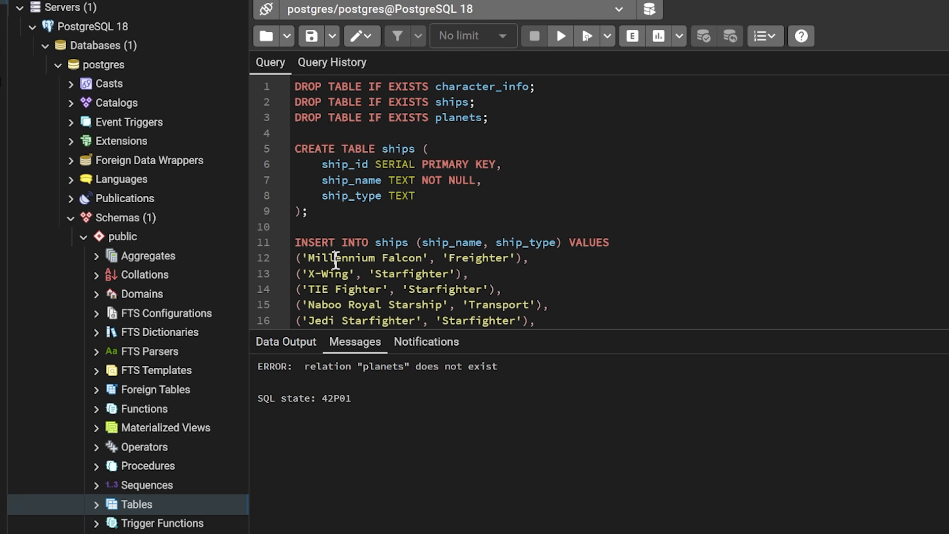
{"action": "left_click_drag", "start_coordinate": [297, 257], "coordinate": [530, 263]}
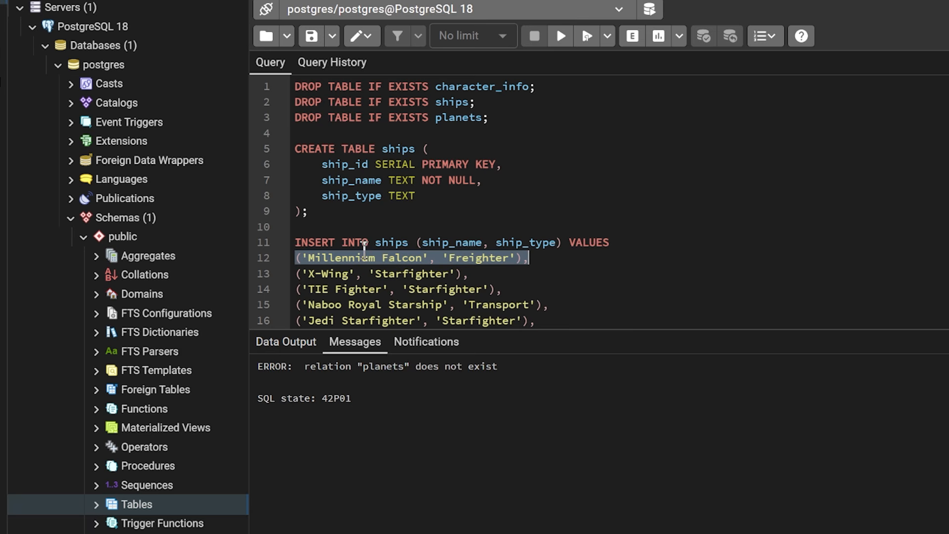
{"action": "double_click", "coordinate": [315, 243]}
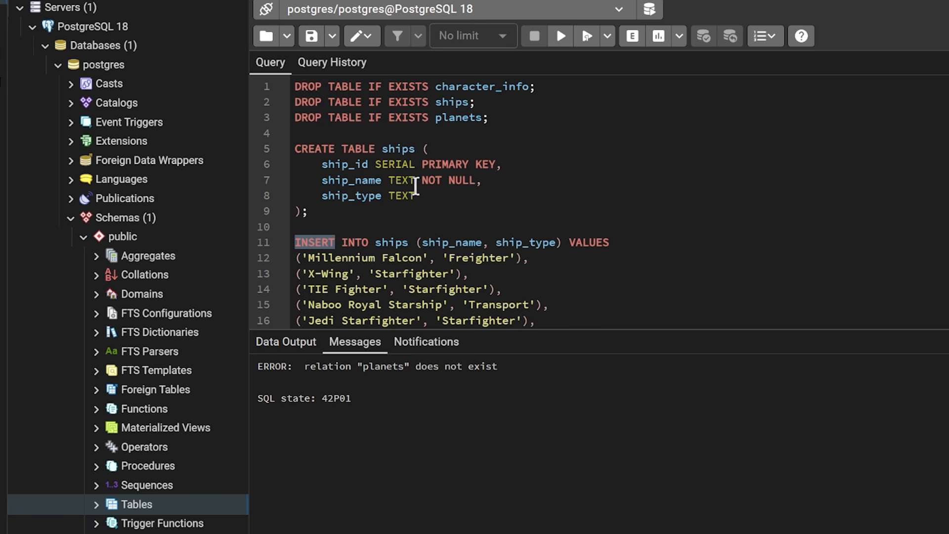
{"action": "left_click", "coordinate": [327, 241]}
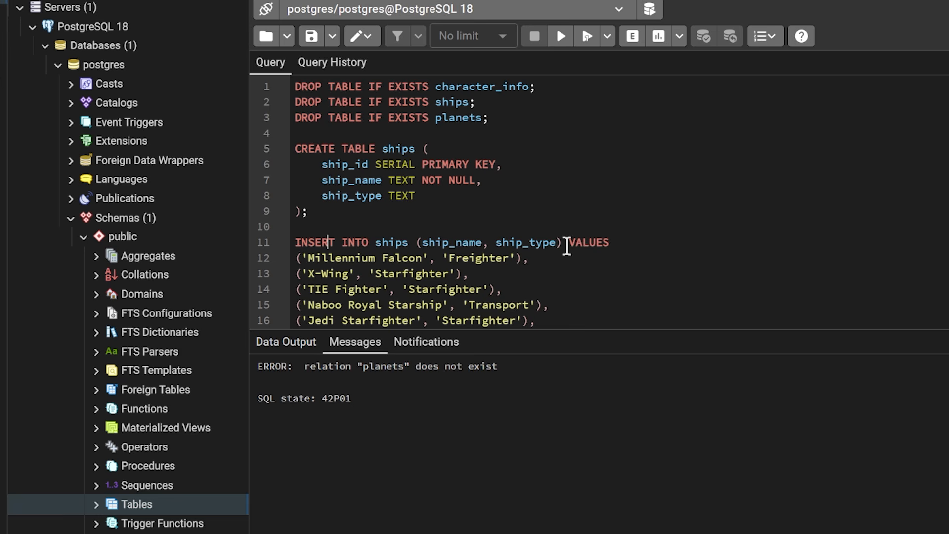
{"action": "scroll", "coordinate": [566, 246], "scroll_direction": "down", "scroll_amount": 3}
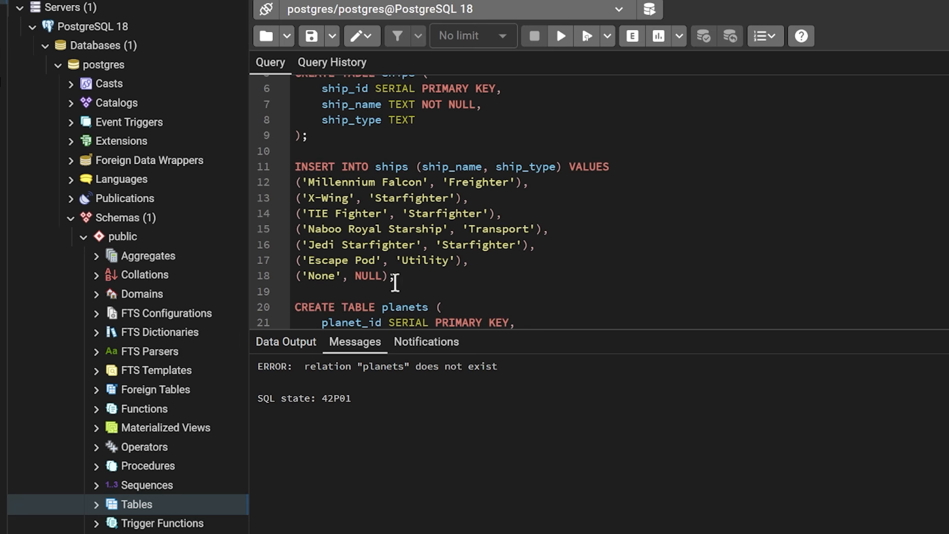
{"action": "scroll", "coordinate": [419, 242], "scroll_direction": "down", "scroll_amount": 5}
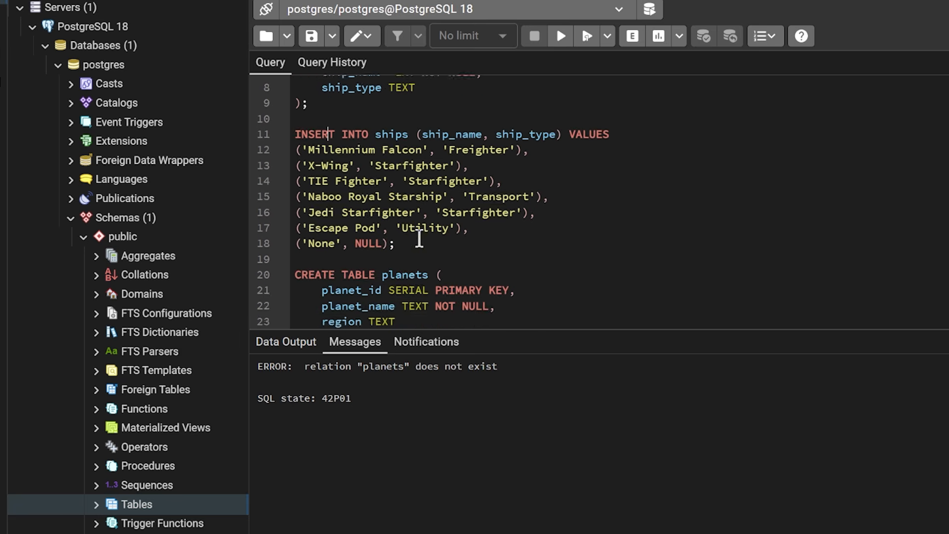
- Review the planets table statements and the planet_id and ship_id references in the CREATE TABLE character_info statement
{"action": "scroll", "coordinate": [419, 238], "scroll_direction": "down", "scroll_amount": 2}
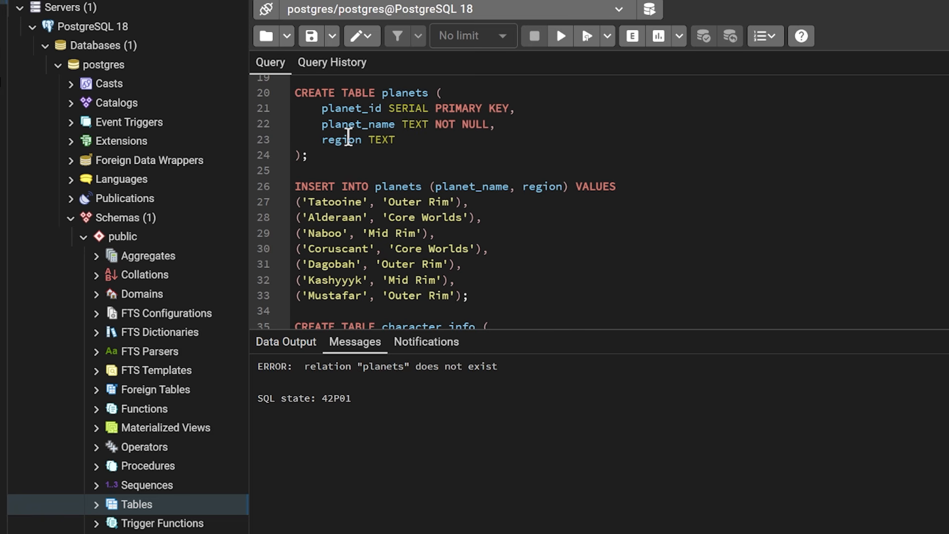
{"action": "scroll", "coordinate": [348, 140], "scroll_direction": "down", "scroll_amount": 1}
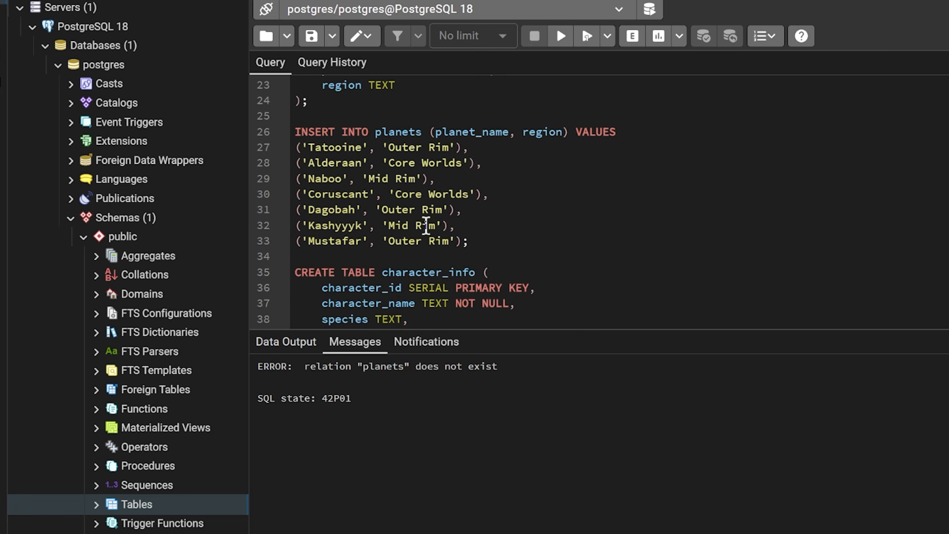
{"action": "scroll", "coordinate": [409, 206], "scroll_direction": "down", "scroll_amount": 3}
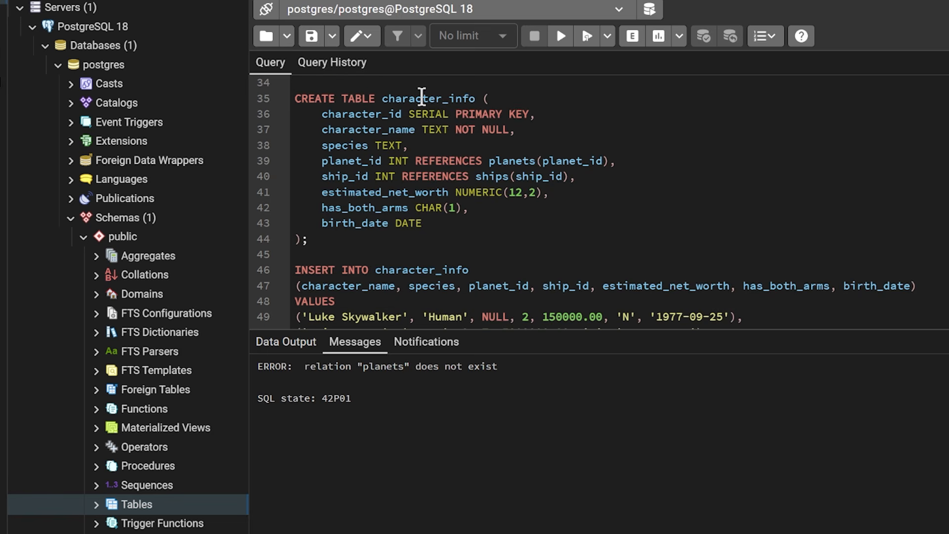
{"action": "double_click", "coordinate": [340, 162]}
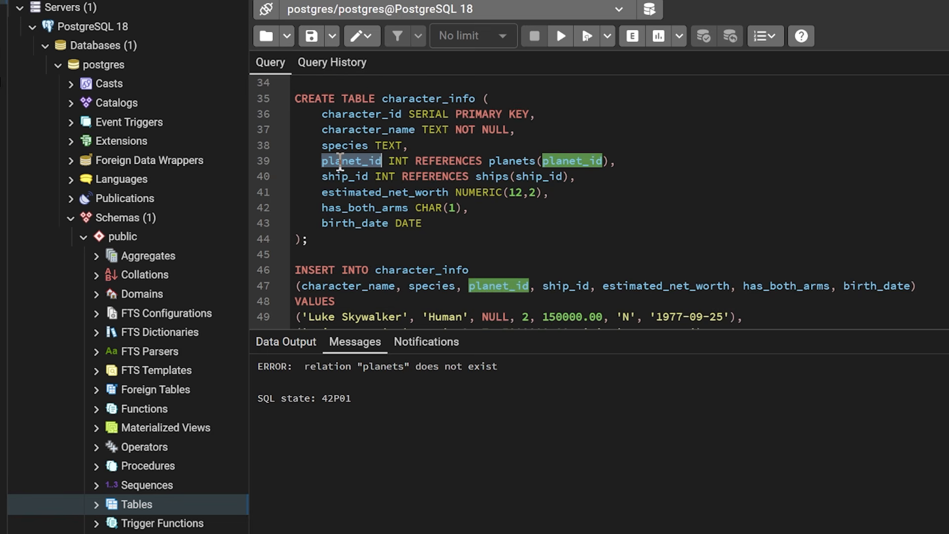
{"action": "double_click", "coordinate": [350, 177]}
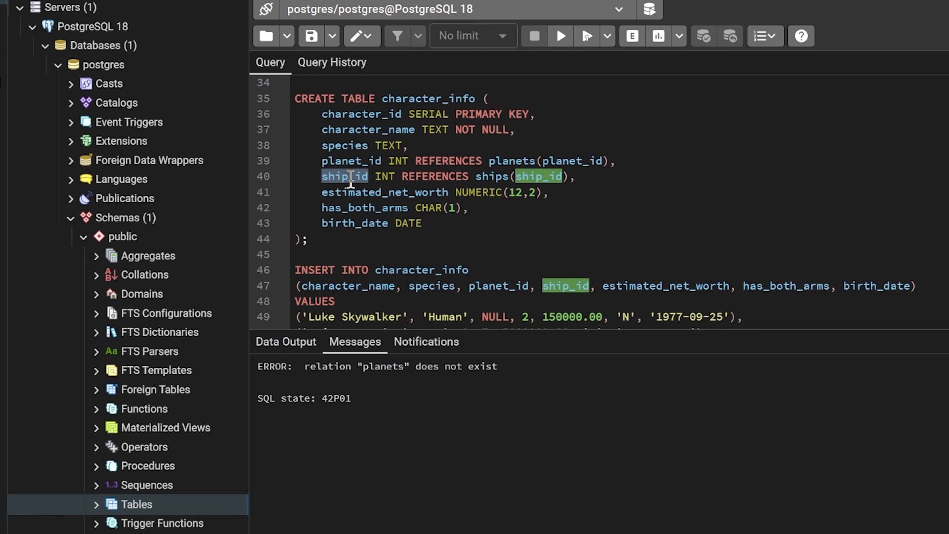
- Compare the planet_id SERIAL PRIMARY KEY in the planets table with the planet_id column that references it in character_info
{"action": "double_click", "coordinate": [453, 159]}
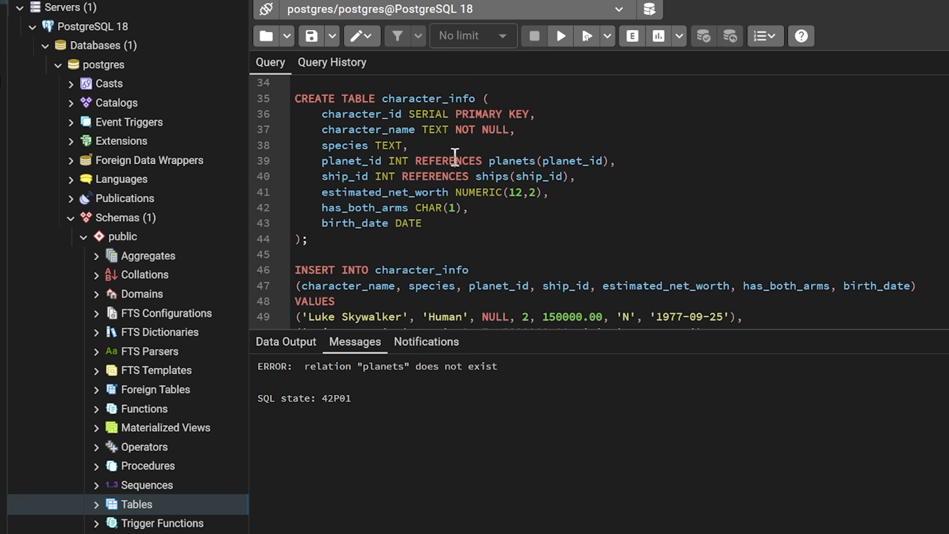
{"action": "double_click", "coordinate": [349, 161]}
{"action": "scroll", "coordinate": [348, 163], "scroll_direction": "down", "scroll_amount": 1}
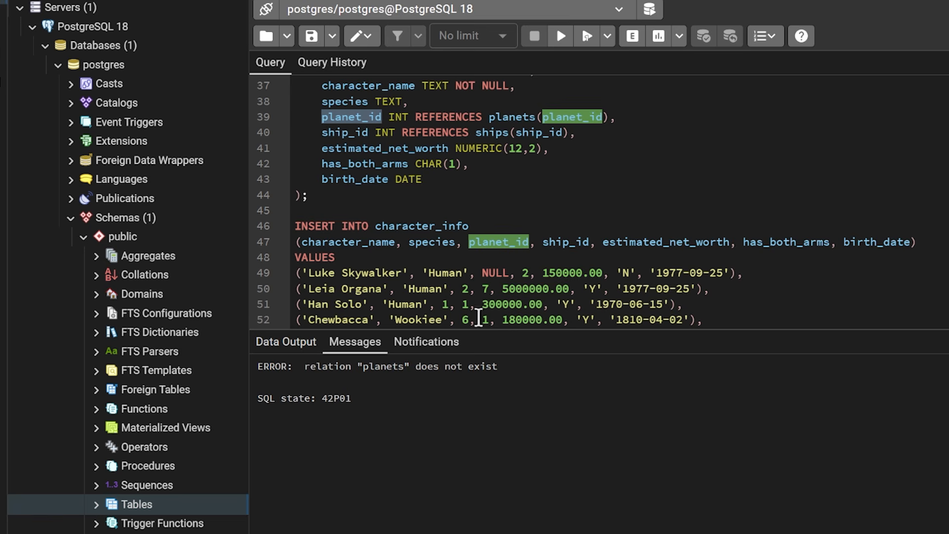
{"action": "scroll", "coordinate": [455, 191], "scroll_direction": "up", "scroll_amount": 1}
{"action": "scroll", "coordinate": [455, 191], "scroll_direction": "up", "scroll_amount": 8}
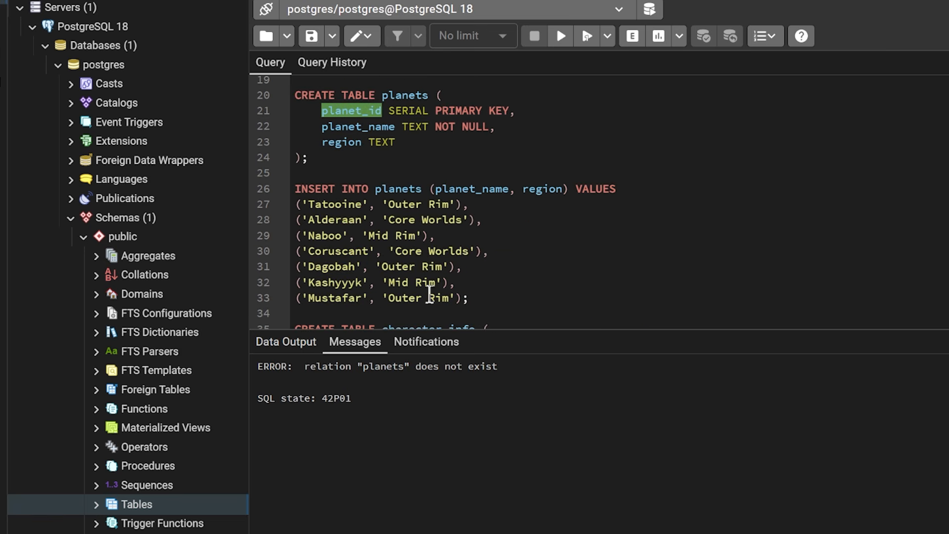
{"action": "scroll", "coordinate": [462, 278], "scroll_direction": "down", "scroll_amount": 2}
{"action": "scroll", "coordinate": [455, 222], "scroll_direction": "up", "scroll_amount": 4}
{"action": "double_click", "coordinate": [413, 159]}
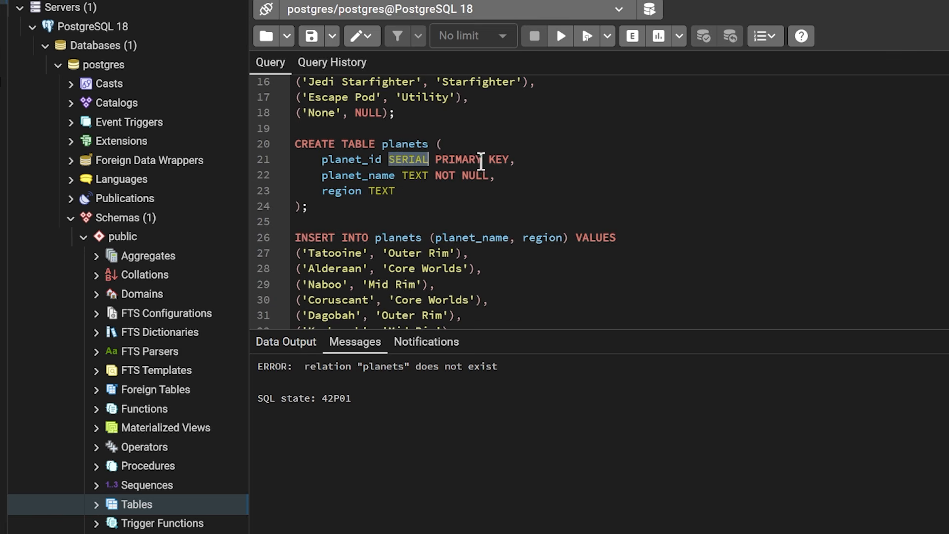
{"action": "left_click", "coordinate": [375, 160]}
{"action": "double_click", "coordinate": [374, 163]}
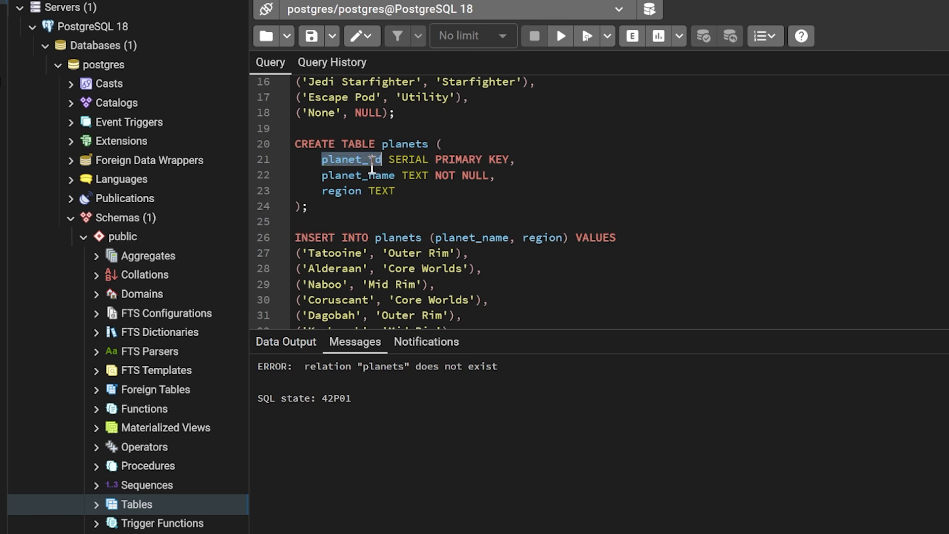
{"action": "scroll", "coordinate": [373, 168], "scroll_direction": "down", "scroll_amount": 6}
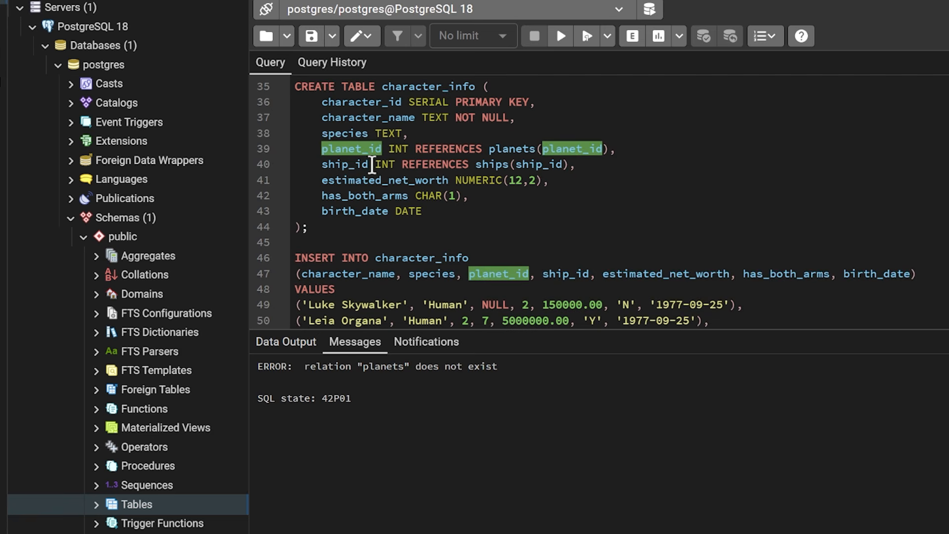
- Examine the data types of the ship_id, birth_date, estimated_net_worth and has_both_arms columns in the CREATE TABLE character_info statement
{"action": "double_click", "coordinate": [356, 164]}
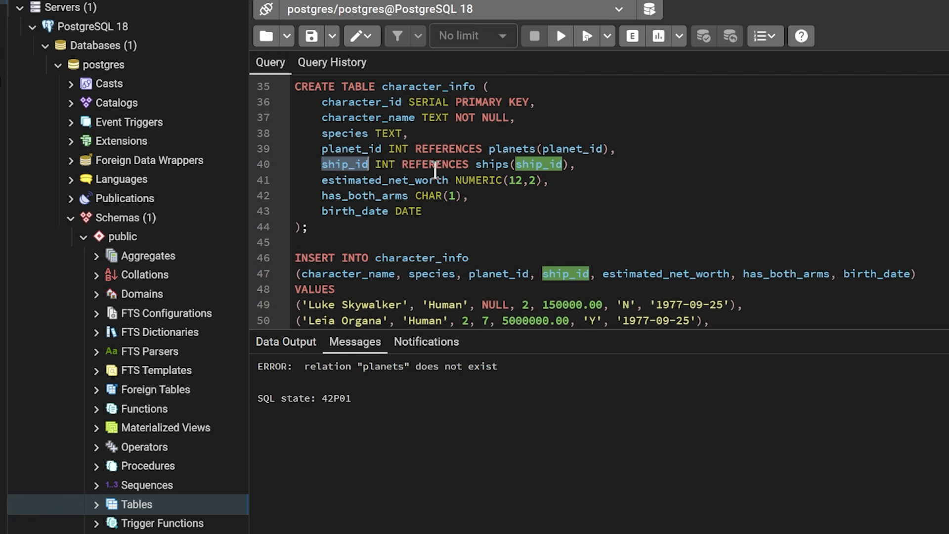
{"action": "double_click", "coordinate": [385, 164]}
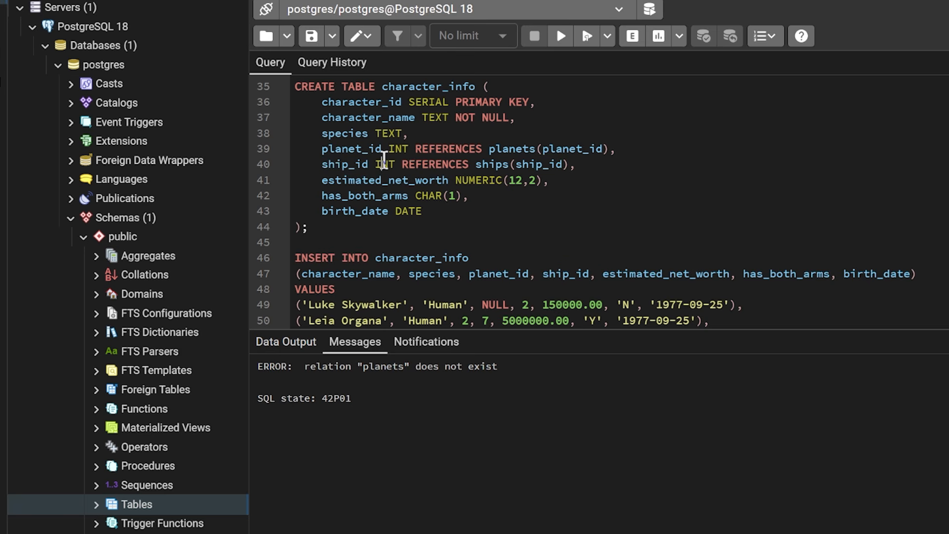
{"action": "double_click", "coordinate": [406, 211]}
{"action": "double_click", "coordinate": [482, 179]}
{"action": "double_click", "coordinate": [425, 196]}
{"action": "left_click", "coordinate": [474, 188]}
{"action": "scroll", "coordinate": [475, 188], "scroll_direction": "down", "scroll_amount": 5}
{"action": "scroll", "coordinate": [475, 187], "scroll_direction": "up", "scroll_amount": 14}
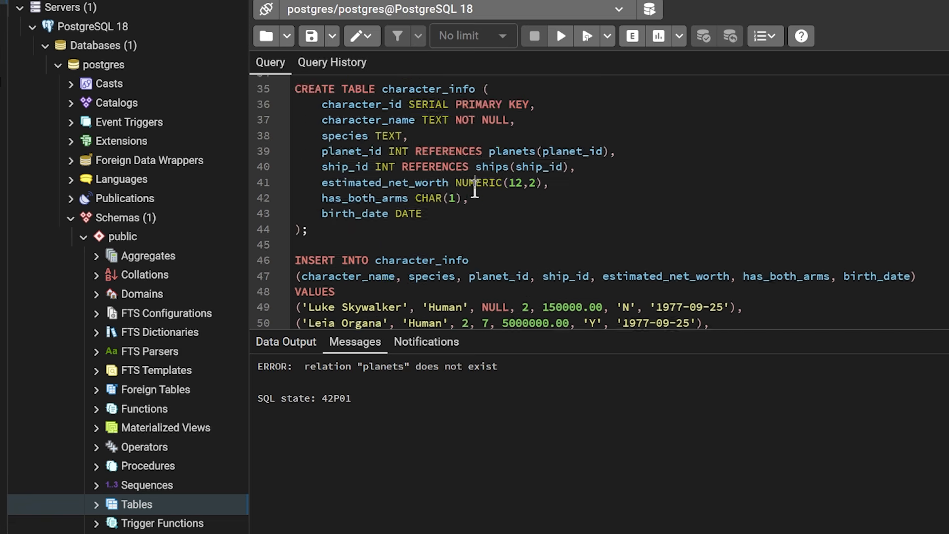
- Execute the entire Star Wars script to create and fill the ships, planets and character_info tables
{"action": "scroll", "coordinate": [475, 189], "scroll_direction": "up", "scroll_amount": 1}
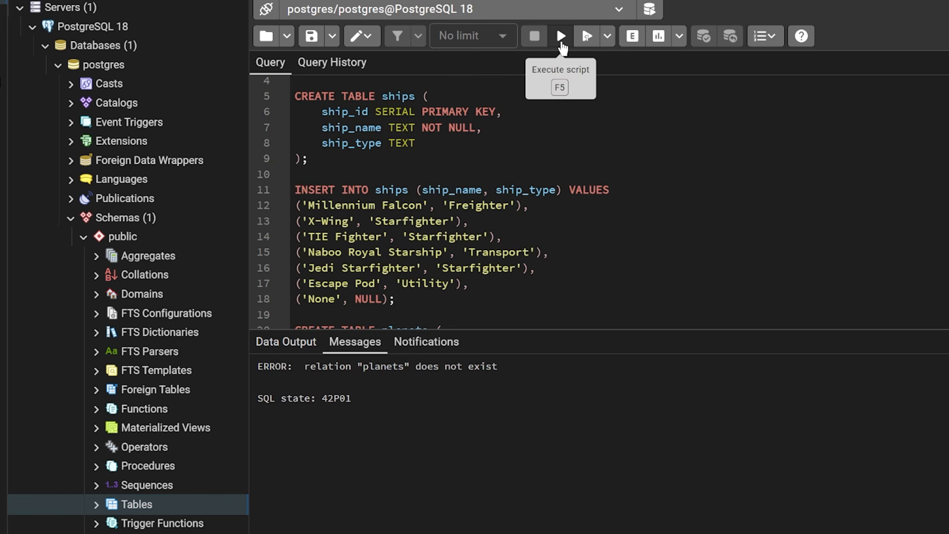
{"action": "left_click", "coordinate": [562, 40]}
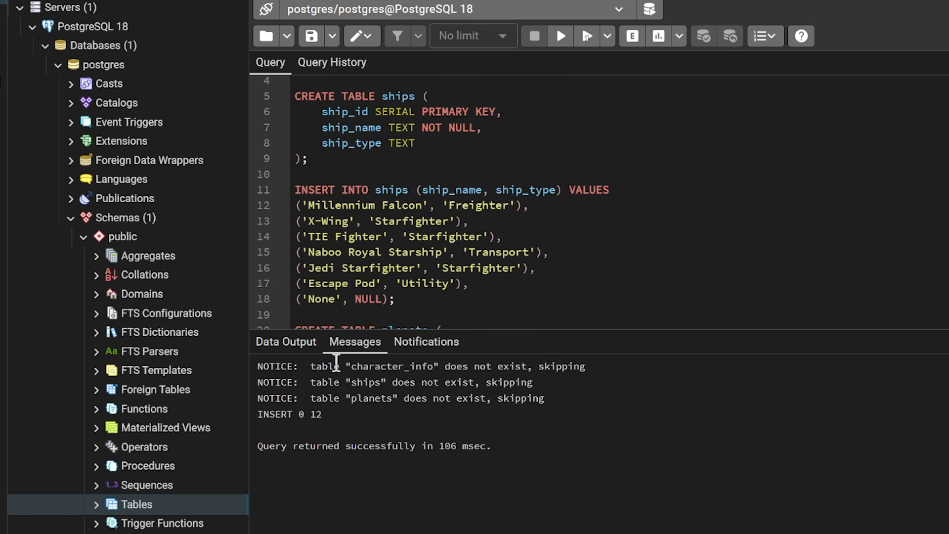
{"action": "scroll", "coordinate": [368, 242], "scroll_direction": "up", "scroll_amount": 1}
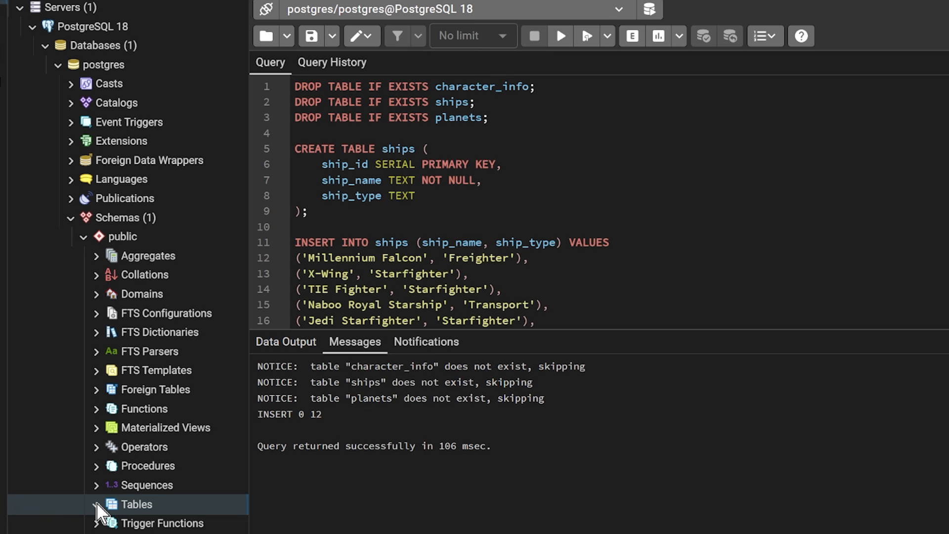
- Refresh the public schema's Tables node and expand character_info to list its columns
{"action": "right_click", "coordinate": [147, 512]}
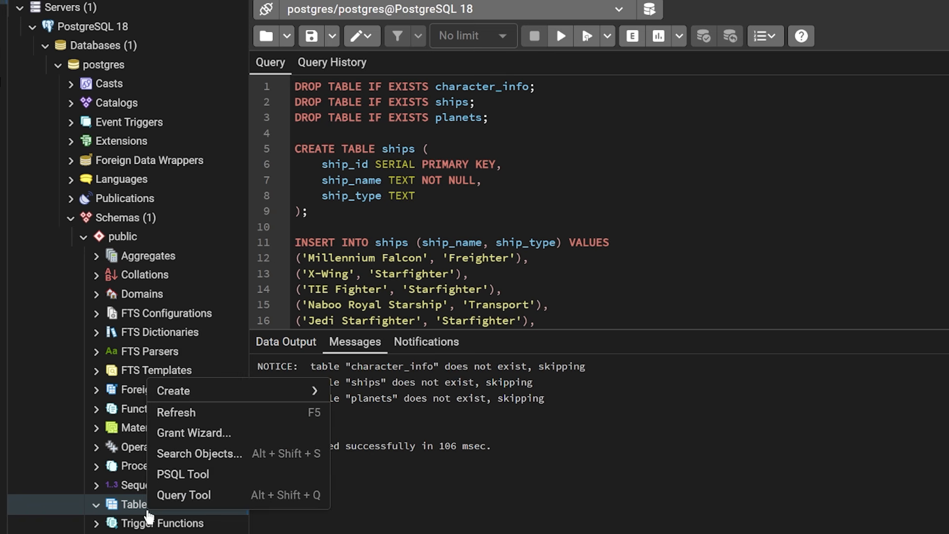
{"action": "left_click", "coordinate": [218, 412]}
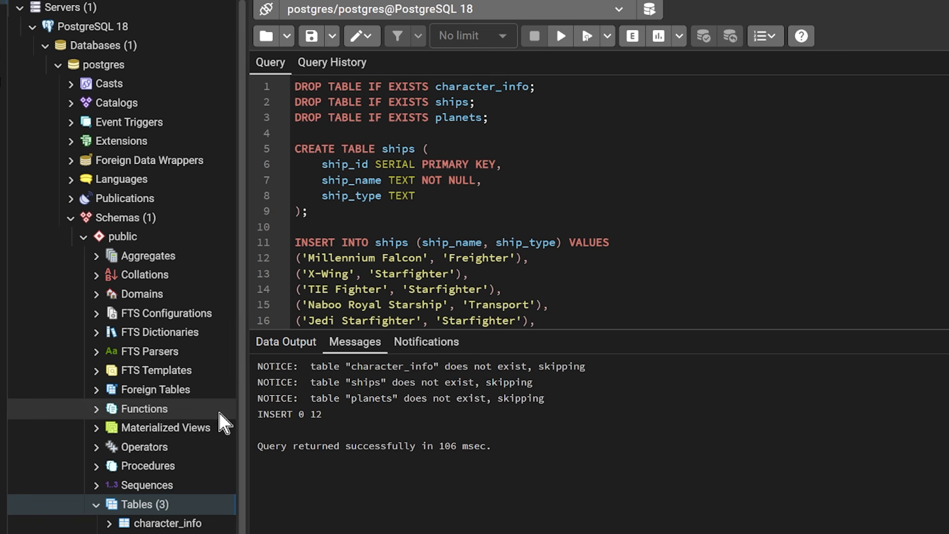
{"action": "scroll", "coordinate": [183, 467], "scroll_direction": "down", "scroll_amount": 1}
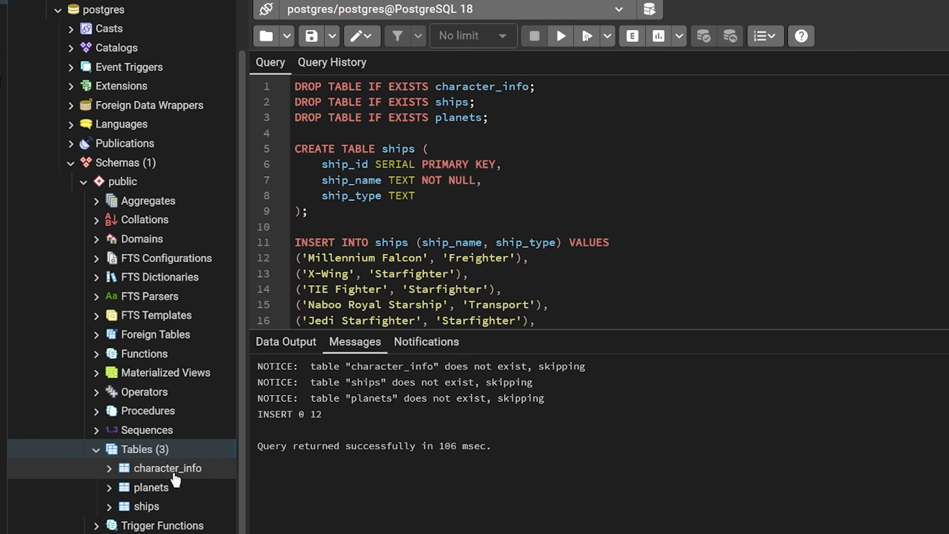
{"action": "left_click", "coordinate": [109, 468]}
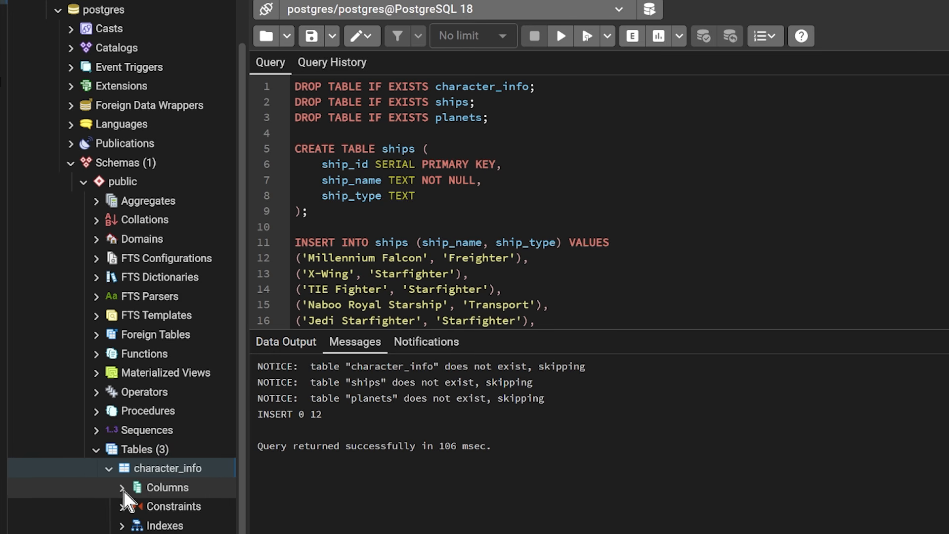
{"action": "left_click", "coordinate": [121, 488]}
{"action": "scroll", "coordinate": [94, 503], "scroll_direction": "down", "scroll_amount": 4}
{"action": "scroll", "coordinate": [94, 503], "scroll_direction": "right", "scroll_amount": 2}
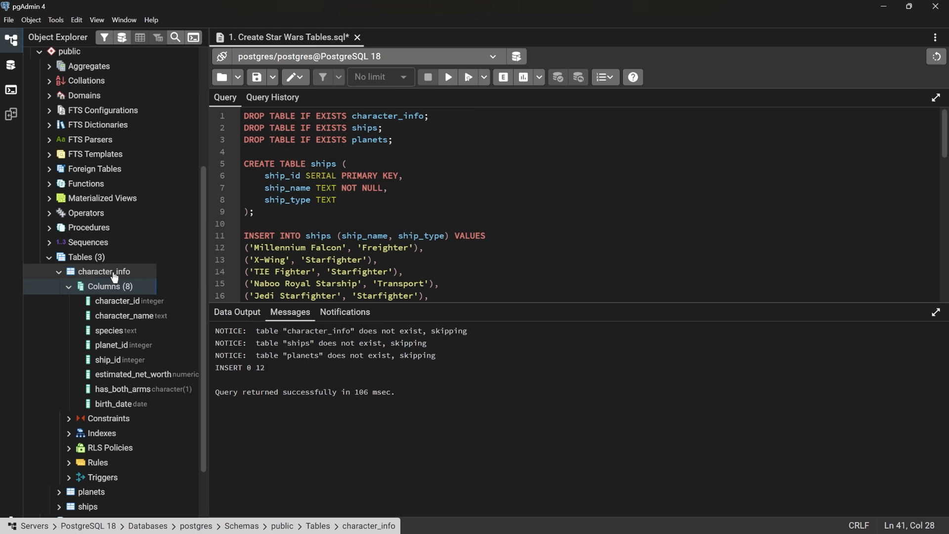
- Open a new Query Tool on the postgres database and write SELECT * FROM character_info
{"action": "left_click", "coordinate": [125, 45]}
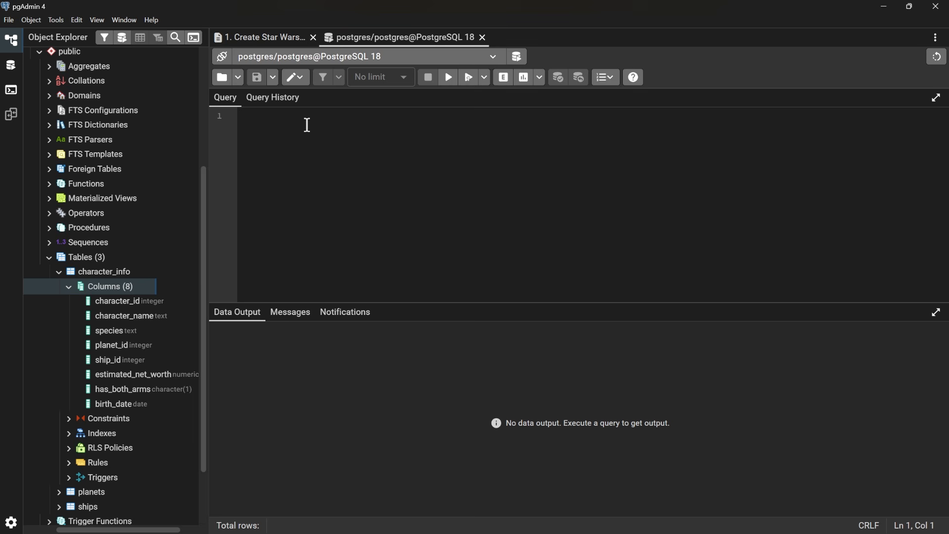
{"action": "type", "text": "SELEC"}
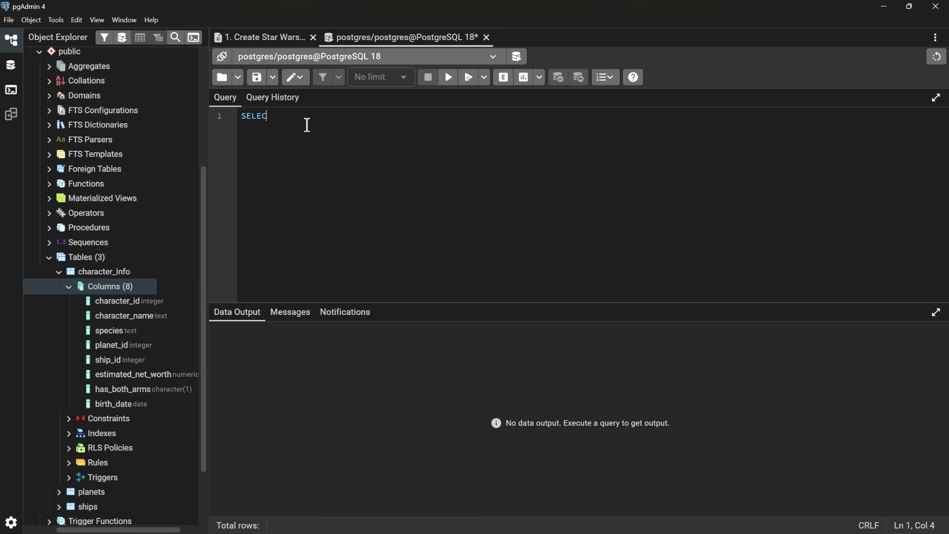
{"action": "type", "text": "T *"}
{"action": "key", "text": "Return"}
{"action": "type", "text": "FROM character_info"}
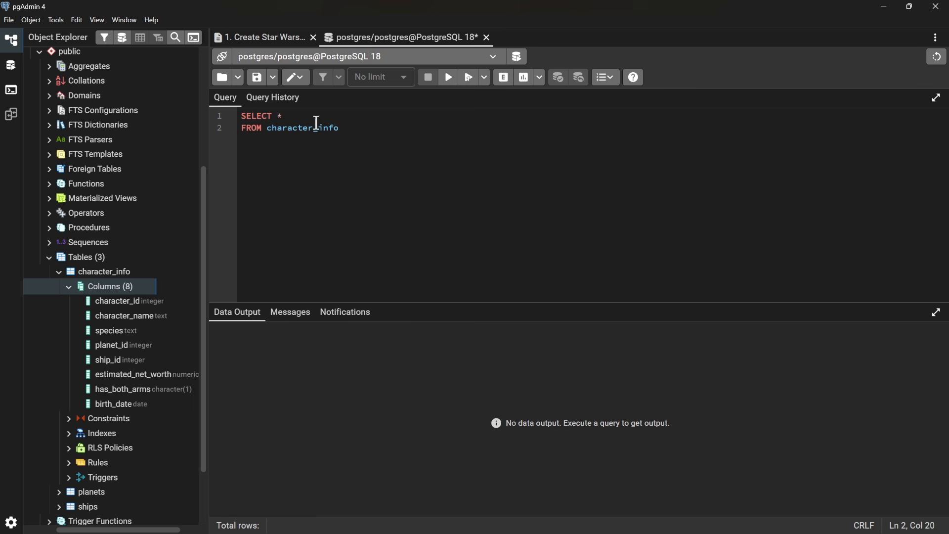
- Run the character_info query, enlarge the results area to show all rows, and highlight the query text
{"action": "left_click", "coordinate": [449, 83]}
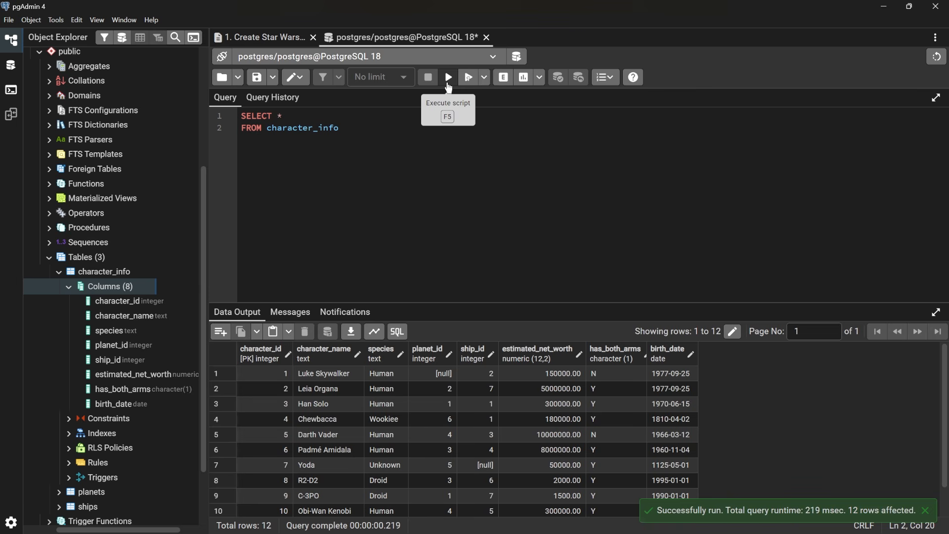
{"action": "left_click_drag", "start_coordinate": [422, 305], "coordinate": [431, 203]}
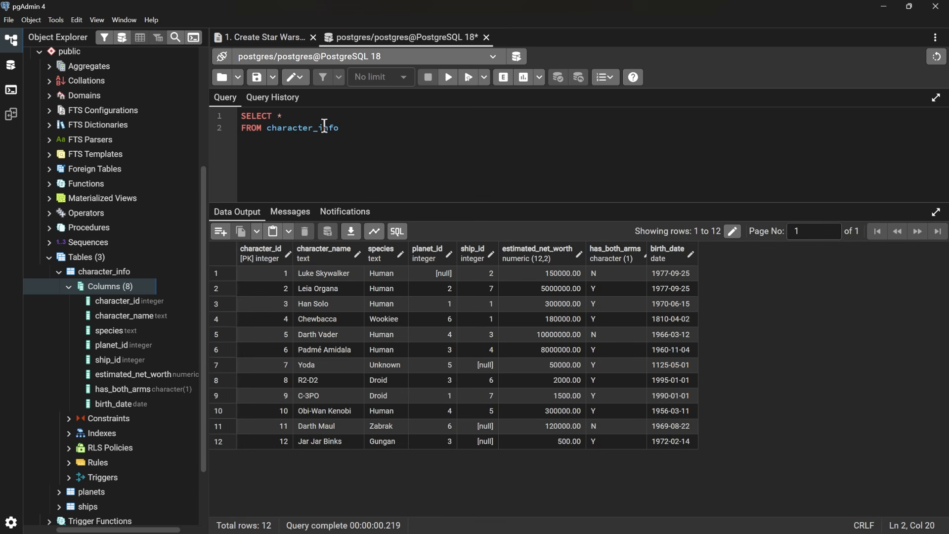
{"action": "left_click_drag", "start_coordinate": [353, 130], "coordinate": [236, 124]}
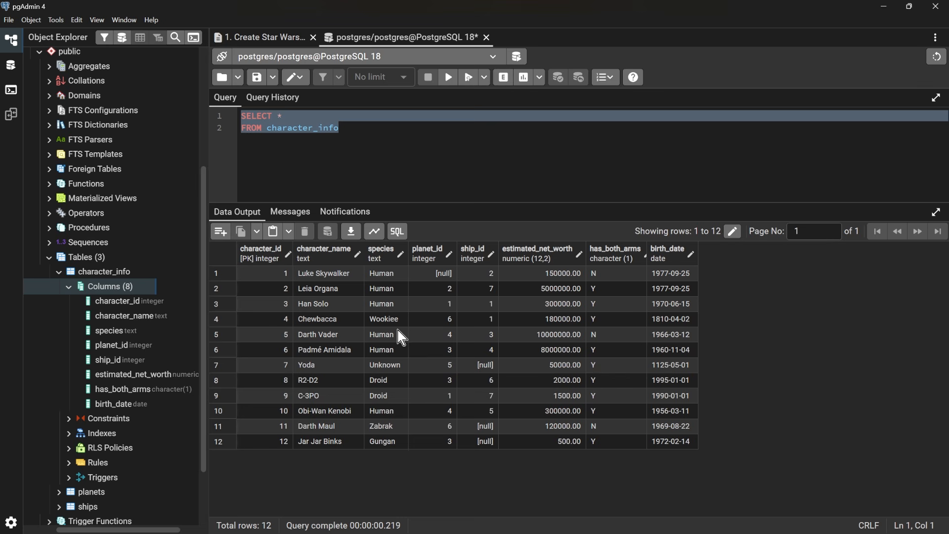
- Collapse the Columns node and the character_info table in the object tree
{"action": "left_click", "coordinate": [70, 285]}
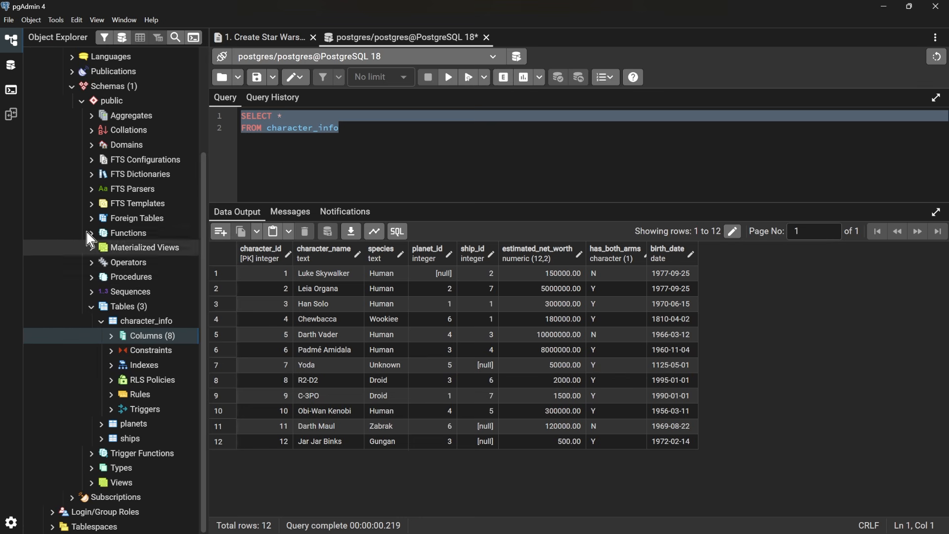
{"action": "left_click", "coordinate": [140, 321]}
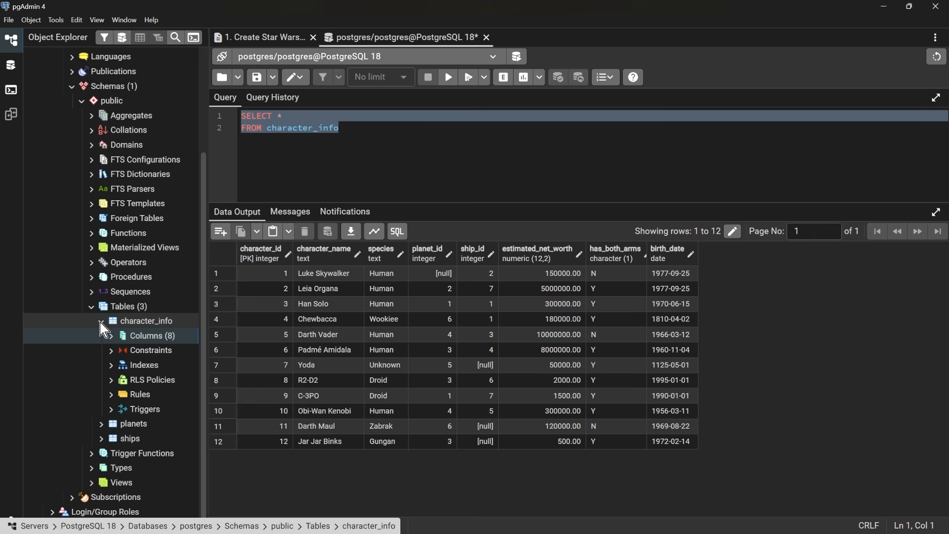
{"action": "left_click", "coordinate": [101, 320]}
- Change the queried table to planets and run SELECT * FROM planets to view its rows
{"action": "double_click", "coordinate": [317, 128]}
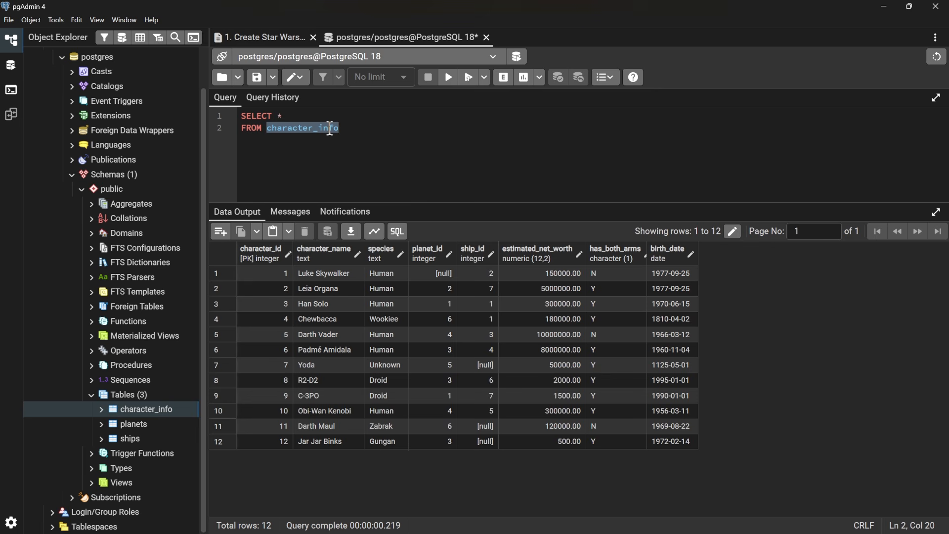
{"action": "type", "text": "planets"}
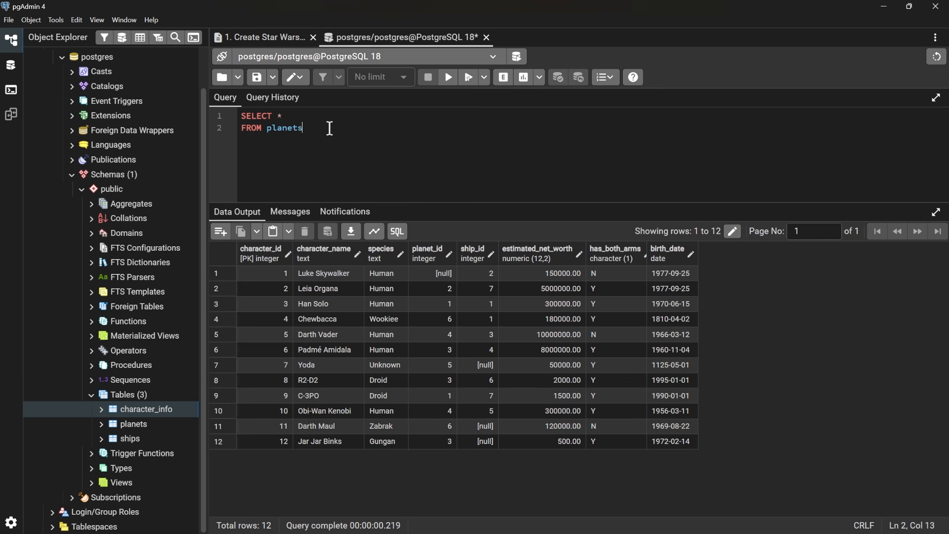
{"action": "left_click", "coordinate": [449, 77]}
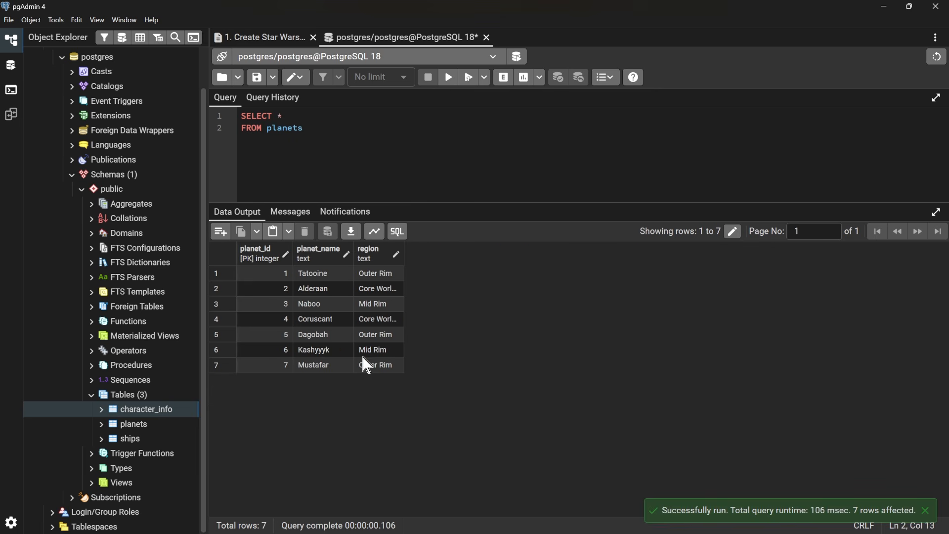
- Change the queried table to ships and run SELECT * FROM ships to view its rows
{"action": "double_click", "coordinate": [289, 128]}
{"action": "type", "text": "ships"}
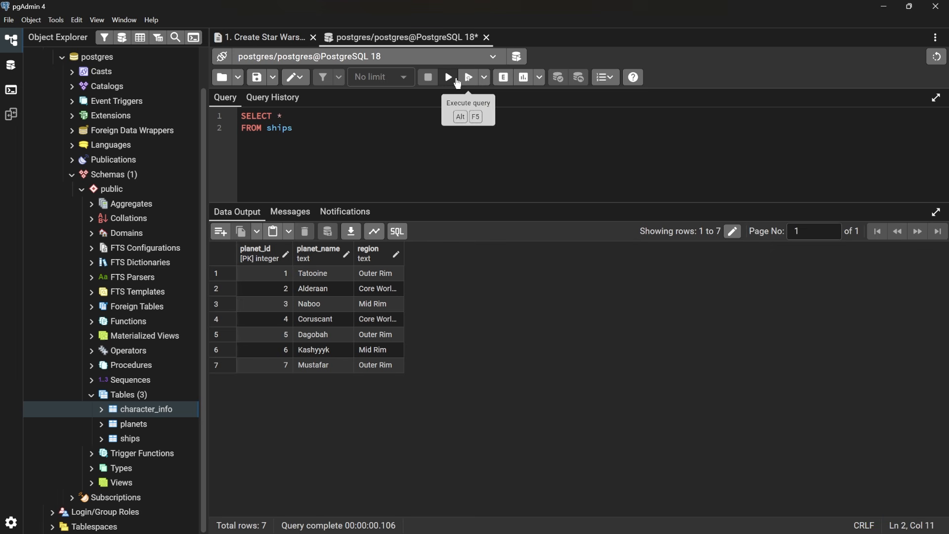
{"action": "left_click", "coordinate": [449, 77]}
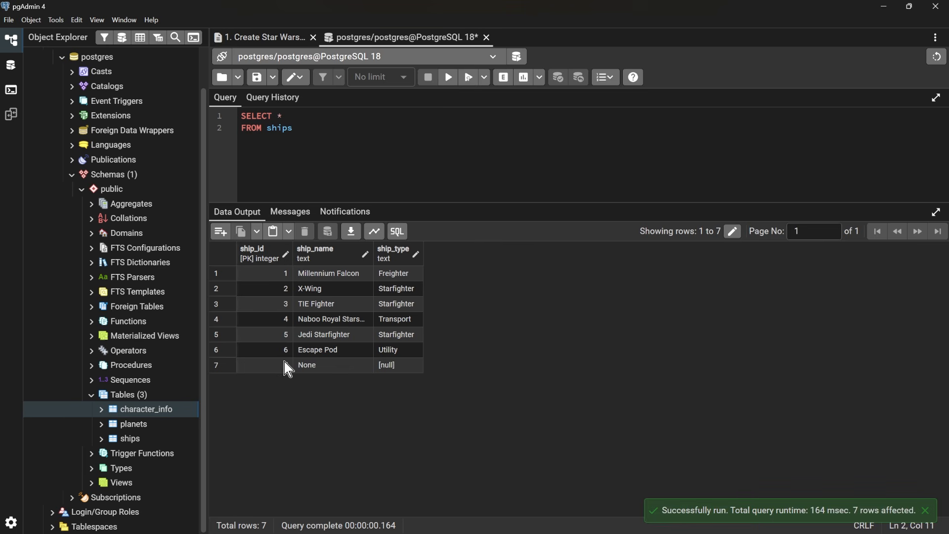
- Undo the table name changes back to character_info and run the full SELECT * FROM character_info query
{"action": "key", "text": "ctrl+z"}
{"action": "key", "text": "ctrl+z"}
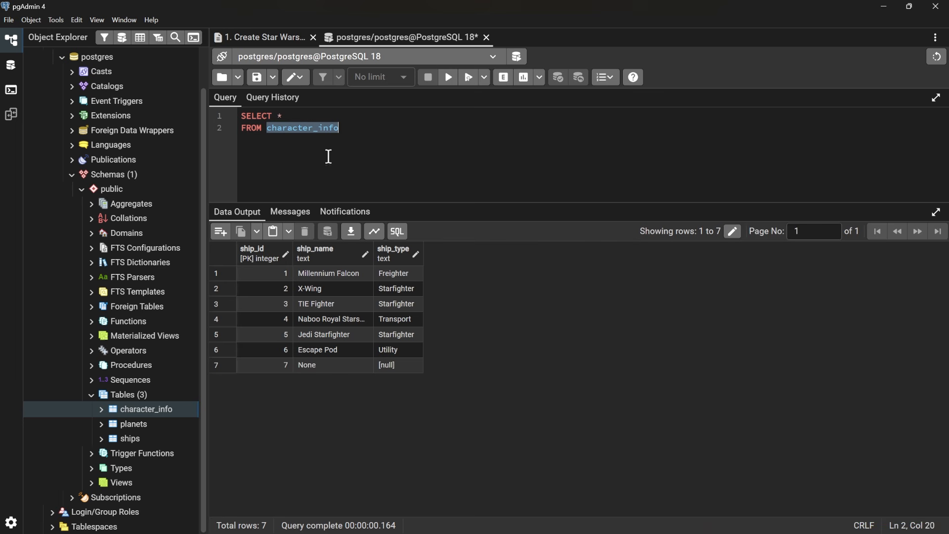
{"action": "left_click", "coordinate": [448, 77]}
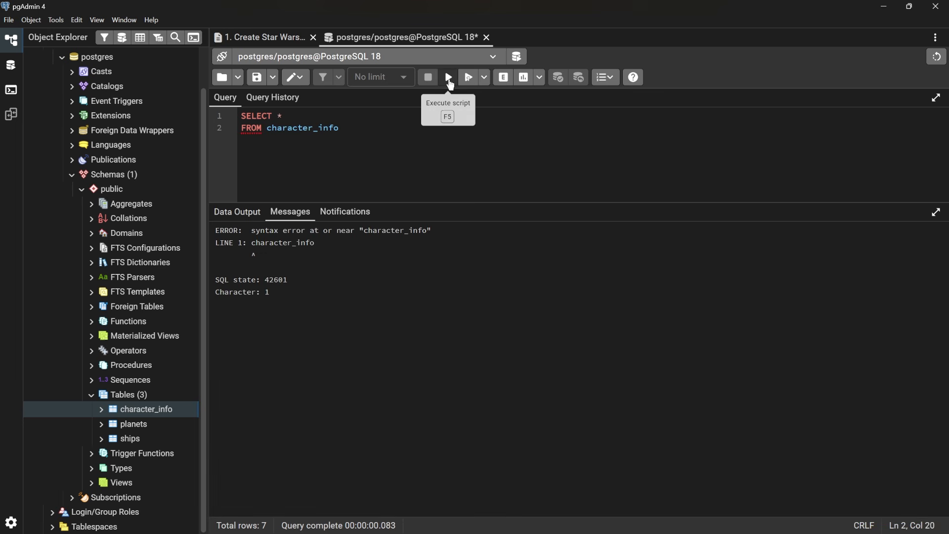
{"action": "left_click", "coordinate": [448, 78]}
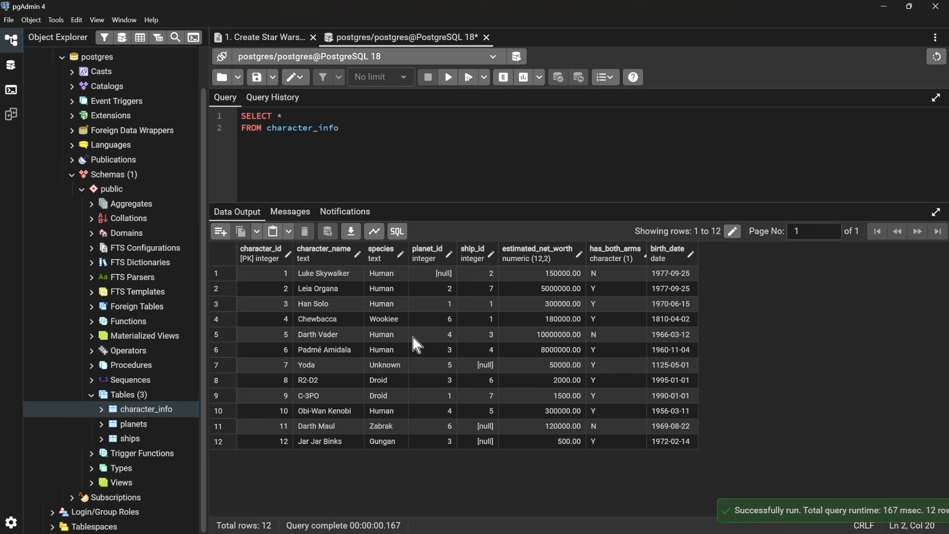